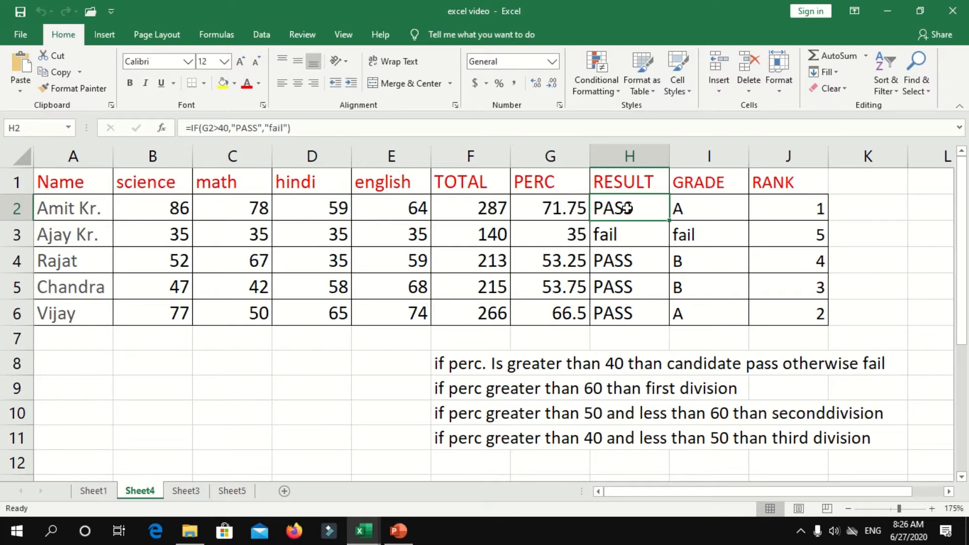
Step: Examine the first student's subject marks, total, percentage and the pass/fail formula in the RESULT column
left_click(568, 212)
left_click(439, 213)
left_click(357, 205)
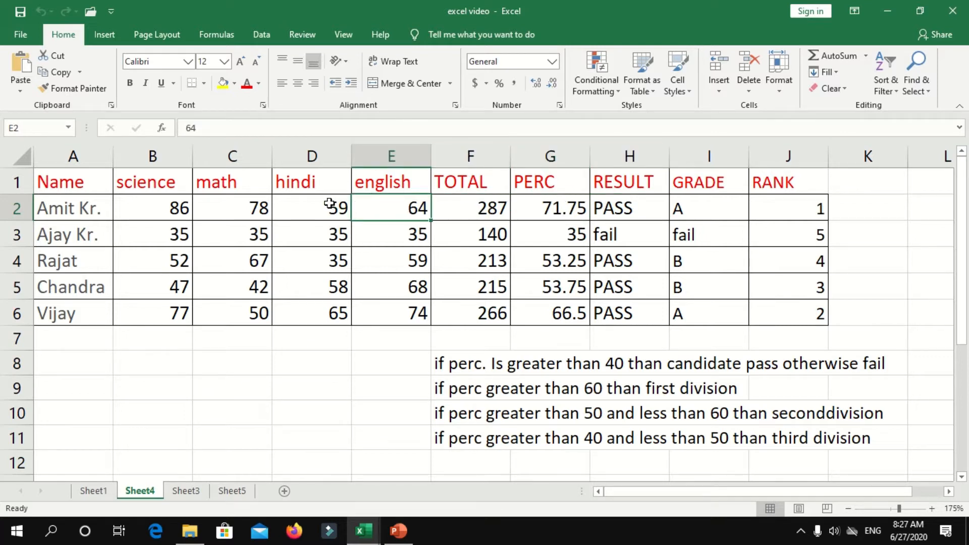
left_click(472, 203)
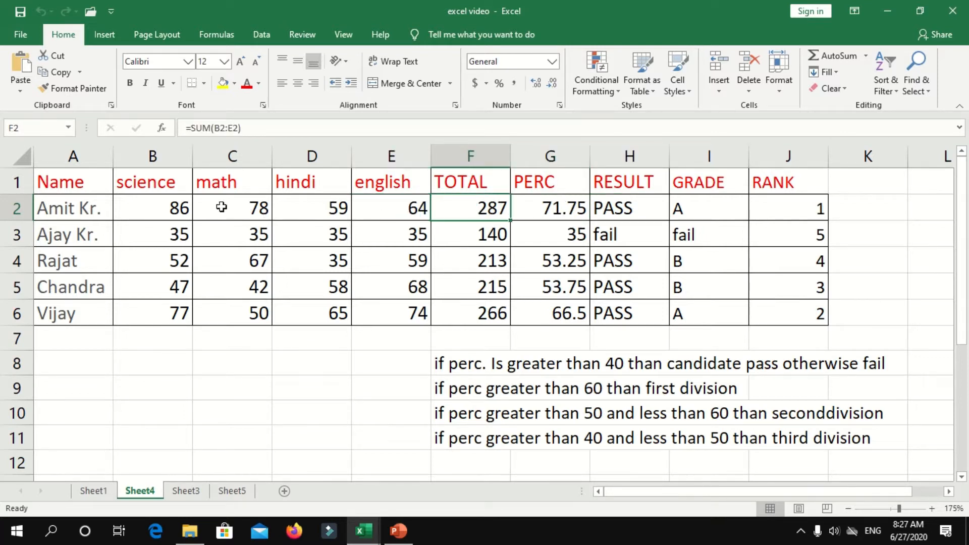
left_click(179, 208)
left_click(252, 208)
left_click(344, 204)
left_click(398, 208)
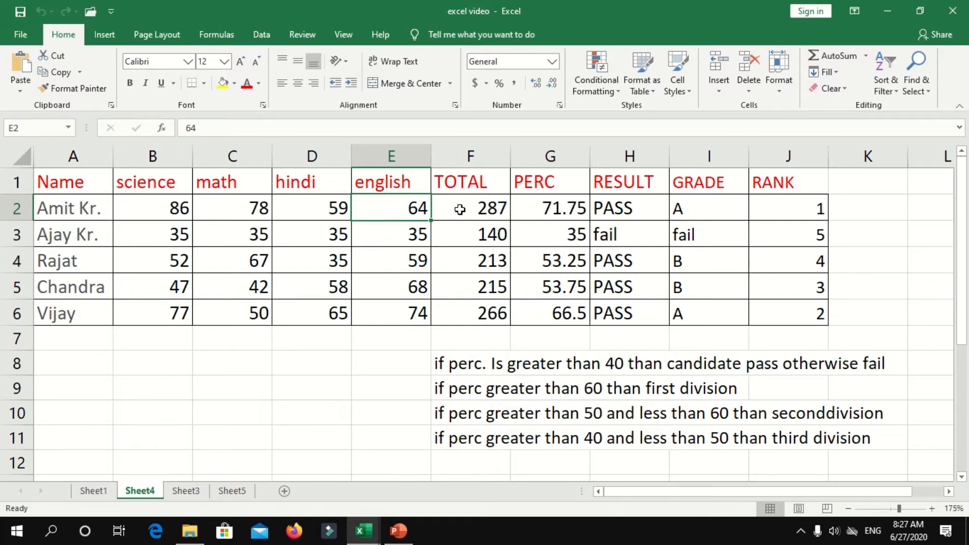
left_click(634, 206)
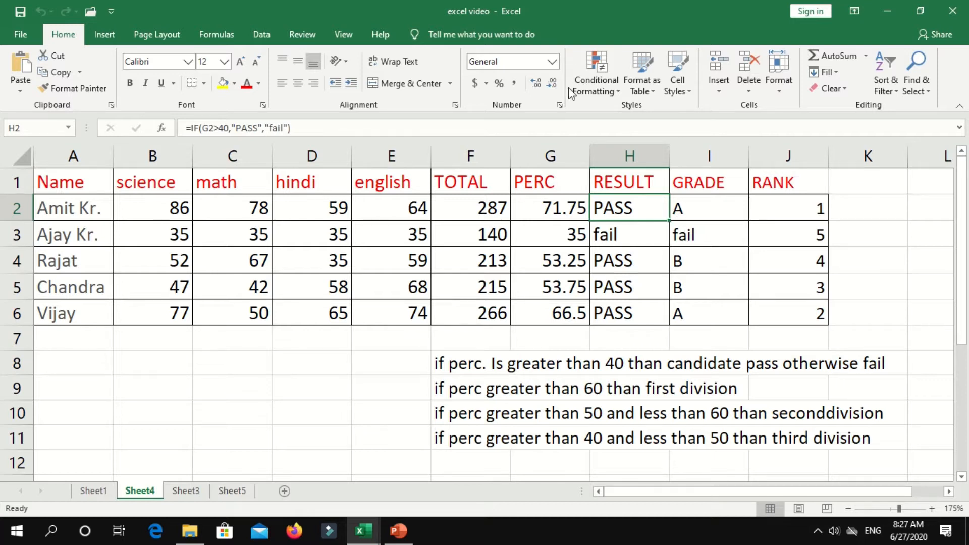
left_click(609, 93)
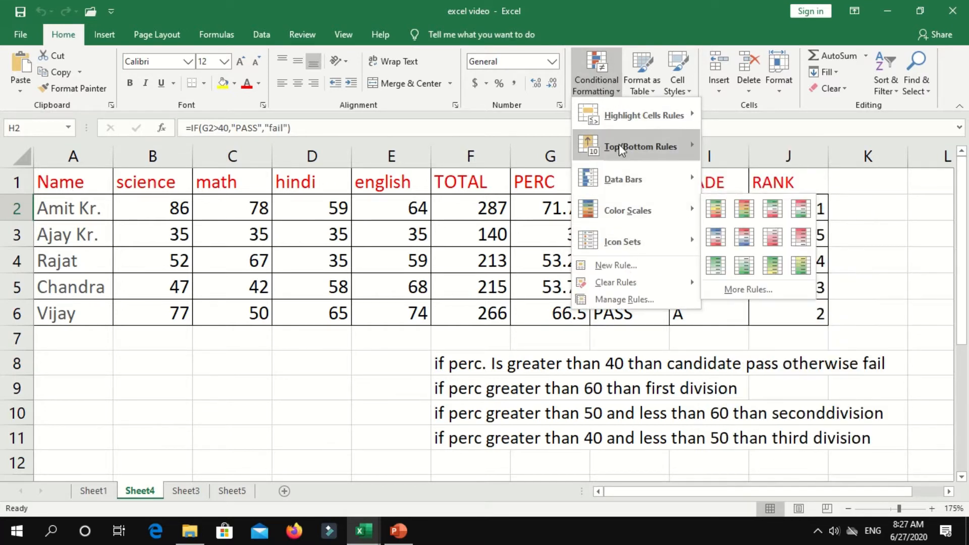
left_click(549, 159)
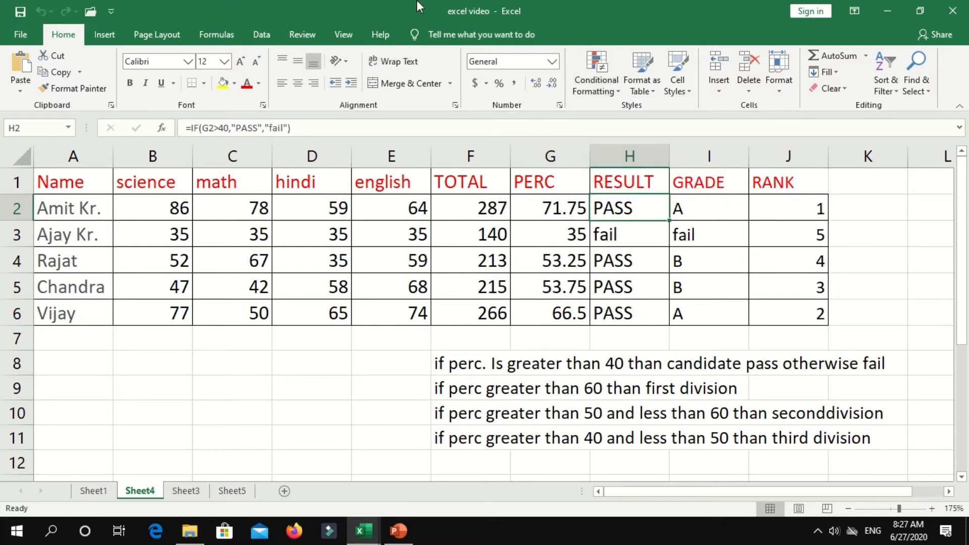
mouse_move(416, 1)
left_click(390, 31)
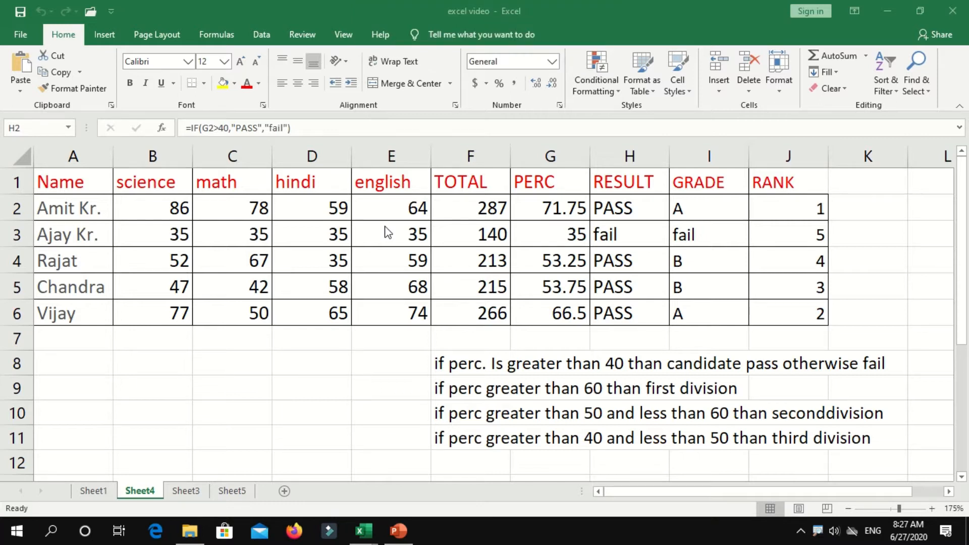
Step: Compare the result formula in H2 with the science, math, hindi and english marks in the same row
left_click(613, 208)
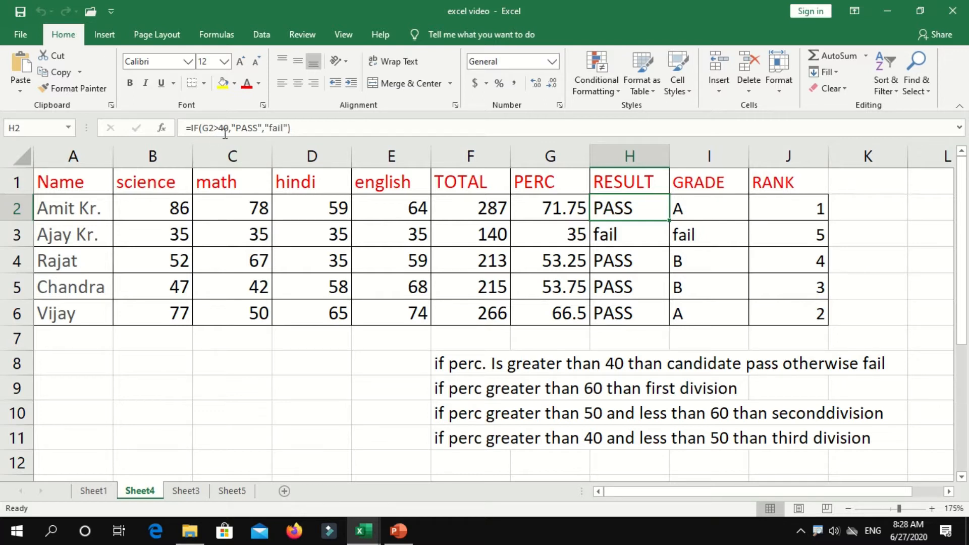
left_click(162, 201)
left_click(211, 206)
left_click(302, 208)
left_click(389, 208)
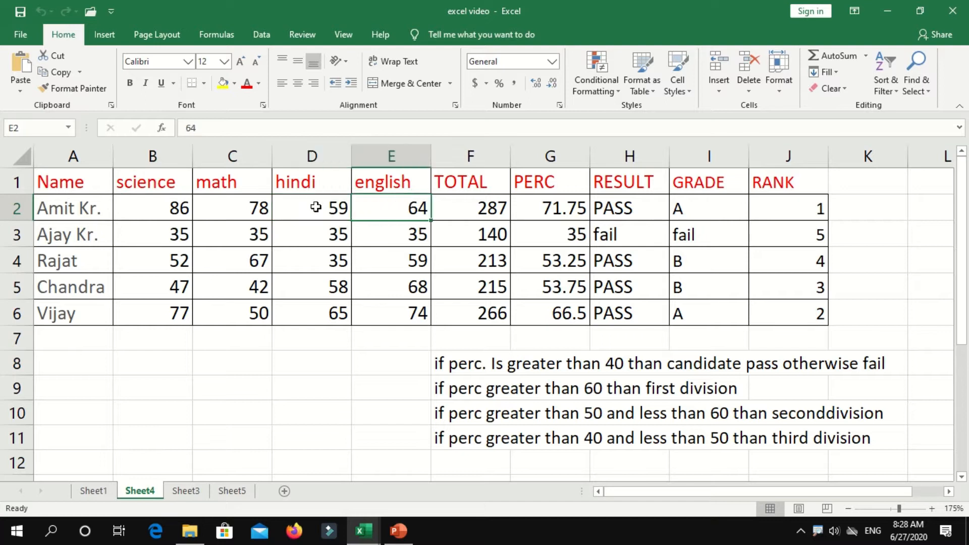
left_click(181, 209)
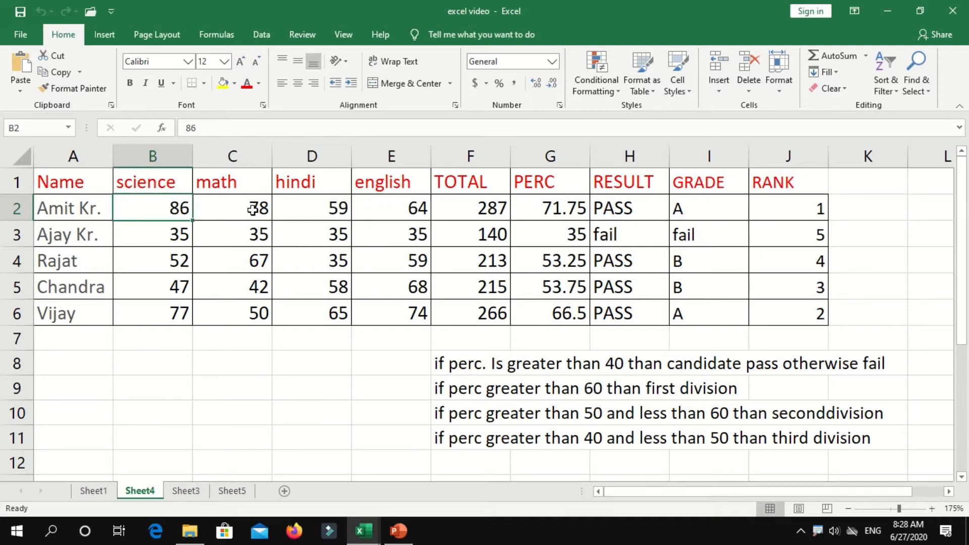
Step: Add the note "each subject should have 35 and more" in cell F12 below the grading criteria
left_click(447, 459)
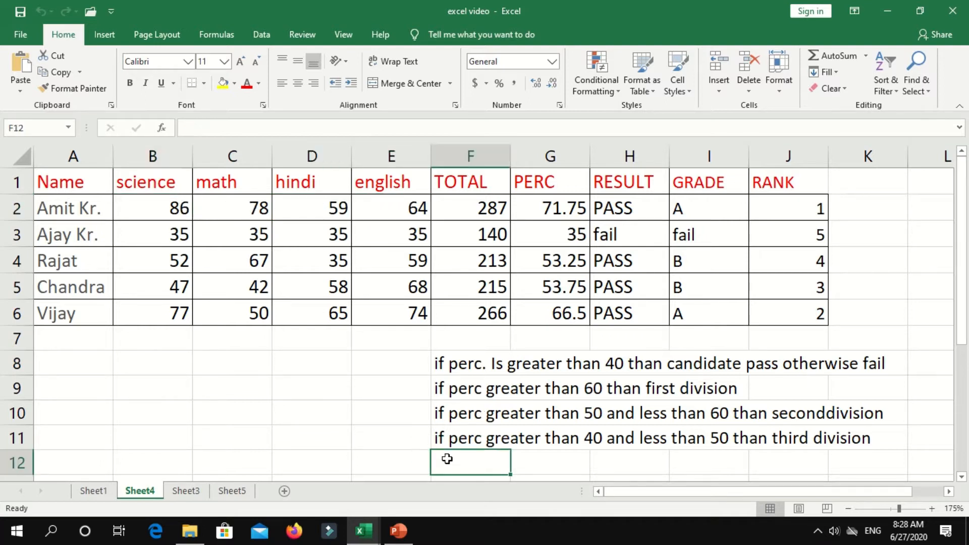
type("if")
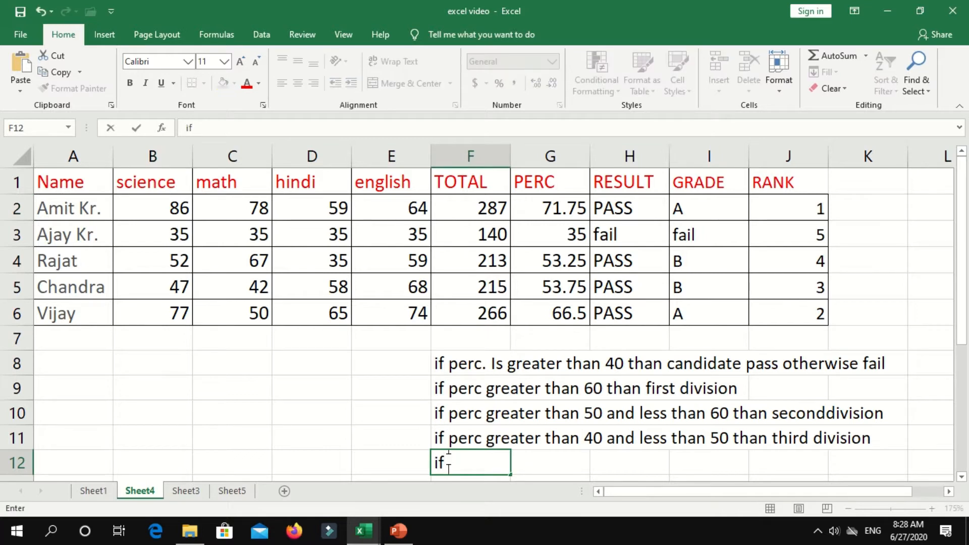
key("BackSpace")
key("BackSpace")
type("each subject shoul")
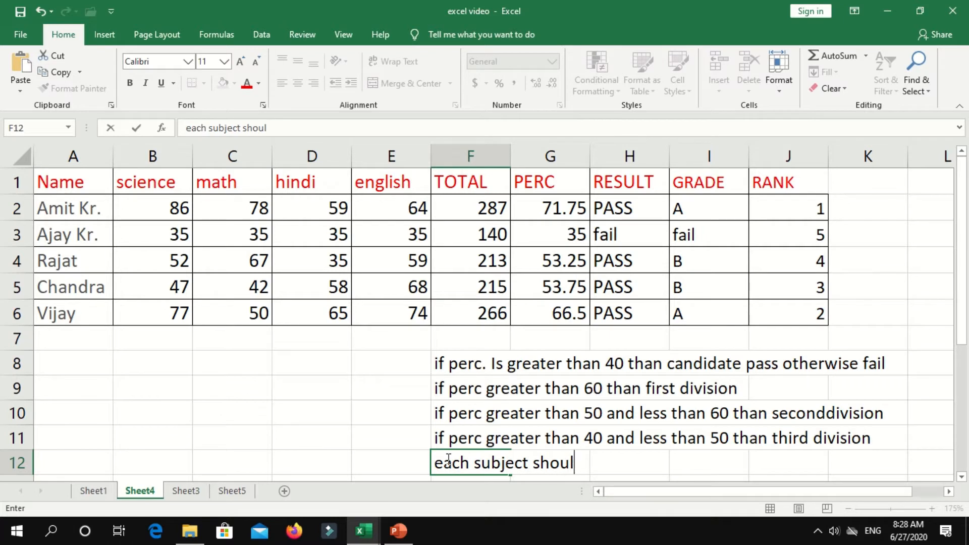
type("d have min")
key("BackSpace")
key("BackSpace")
key("BackSpace")
type("35 adn")
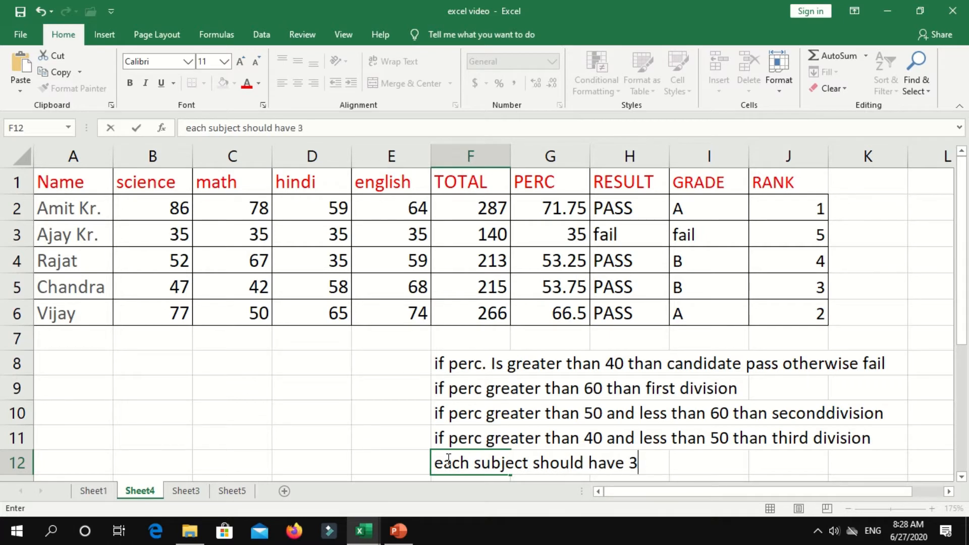
key("BackSpace")
key("BackSpace")
type("nd more")
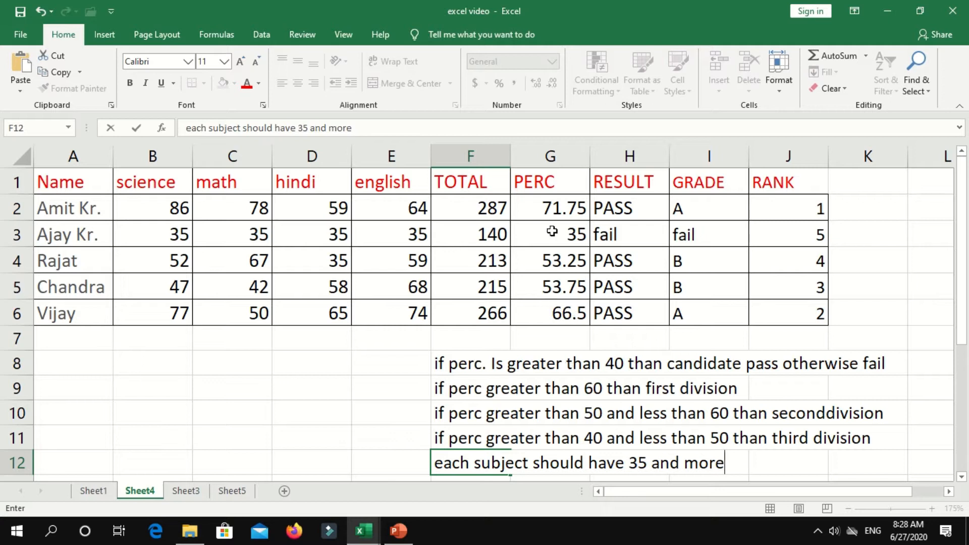
left_click(628, 214)
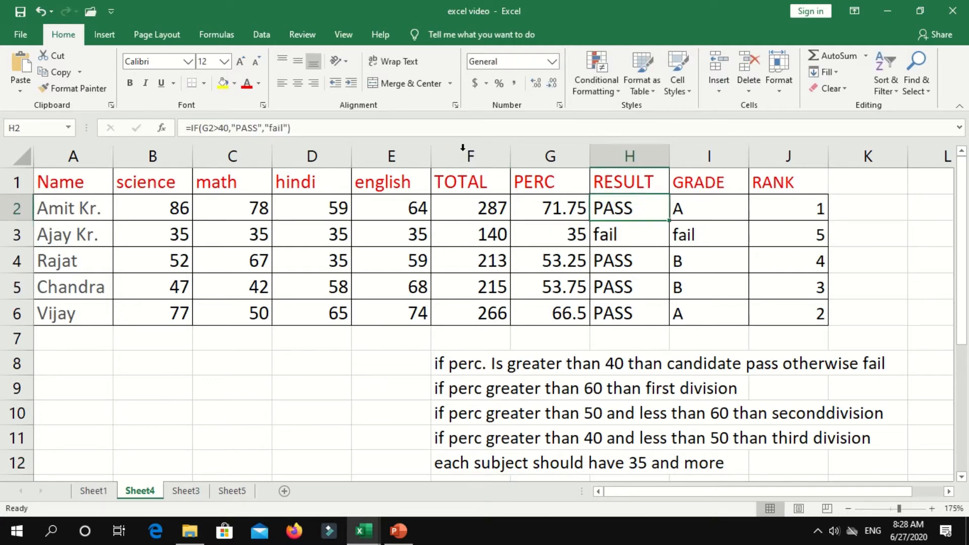
left_click(260, 122)
left_click(204, 126)
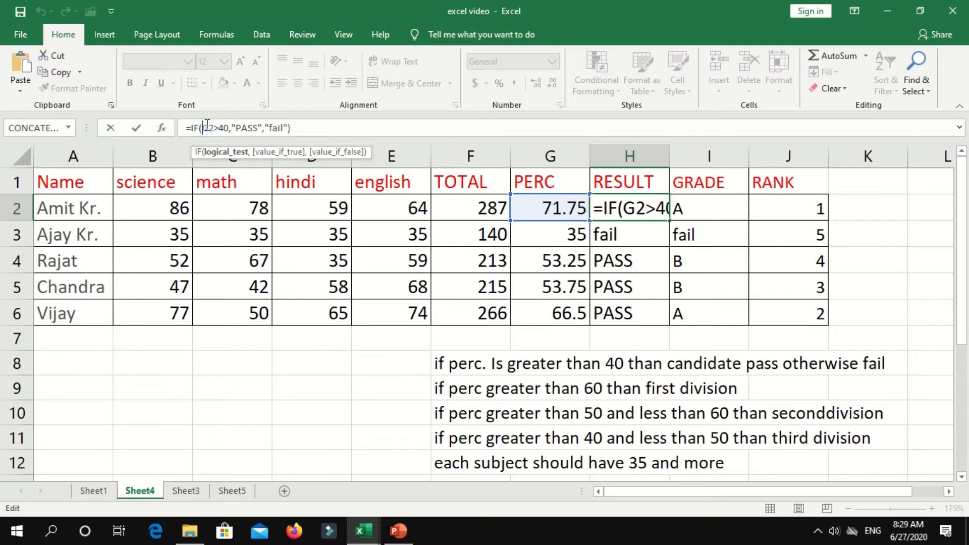
left_click(174, 211)
left_click(233, 207)
left_click(305, 205)
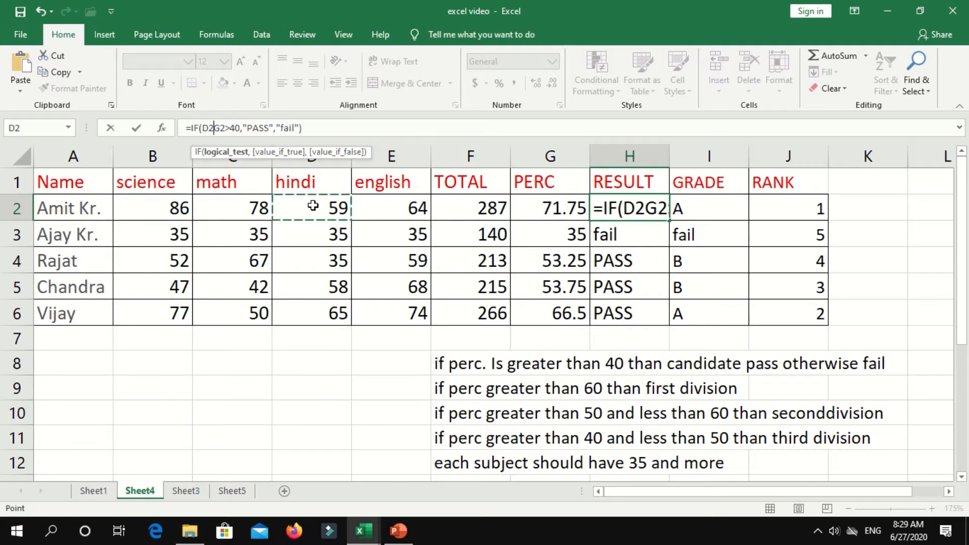
left_click(404, 204)
left_click(544, 203)
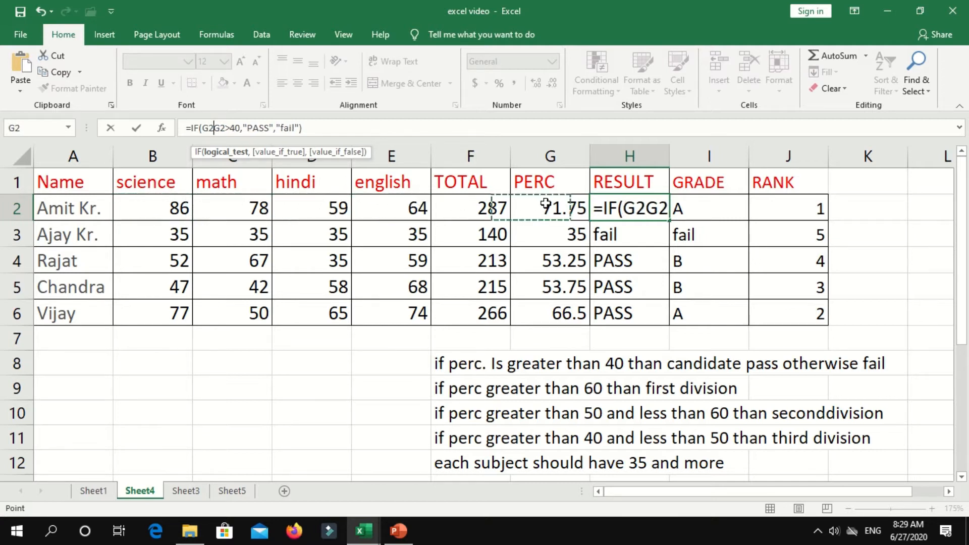
key("BackSpace")
key("BackSpace")
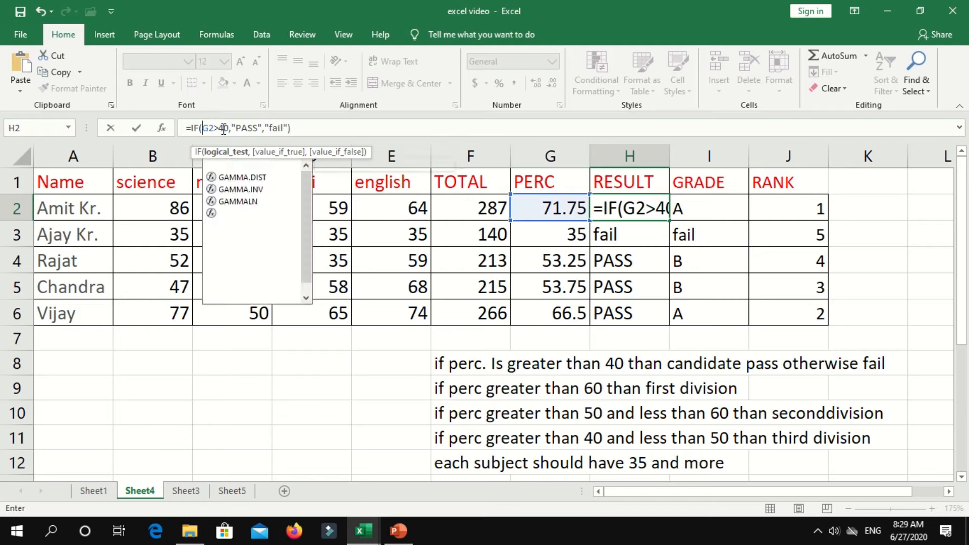
Step: Wrap the G2>40 test of the IF formula in H2 in an AND function with its own closing parenthesis
left_click(203, 130)
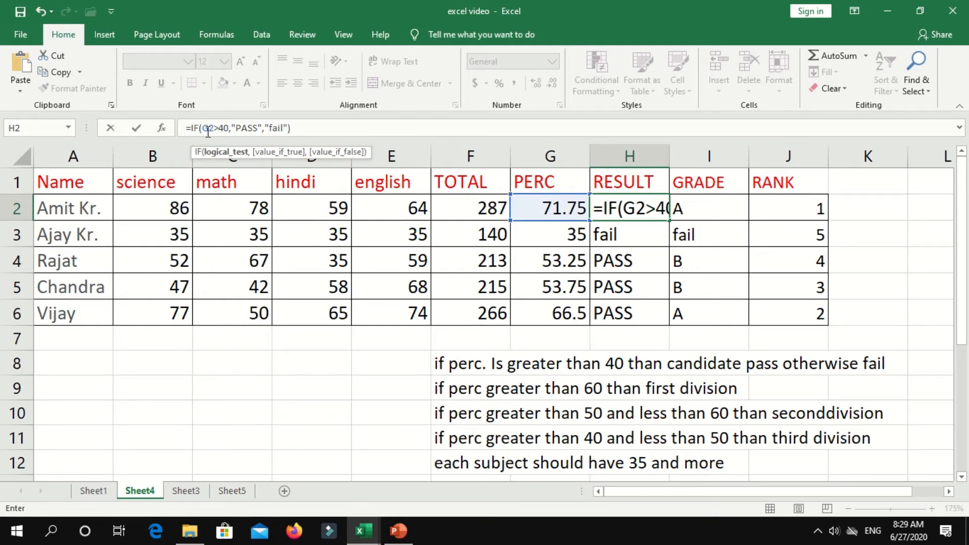
type("and")
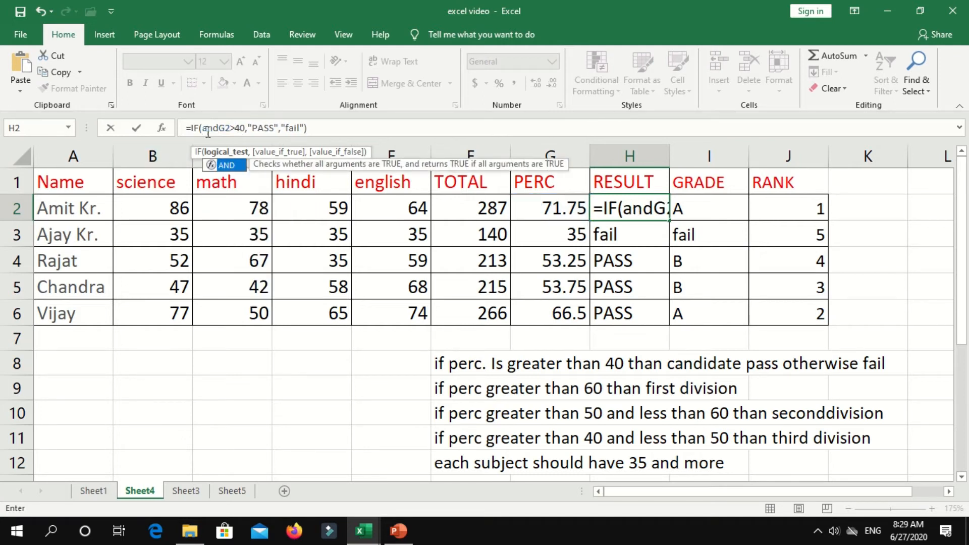
key("Tab")
type("(")
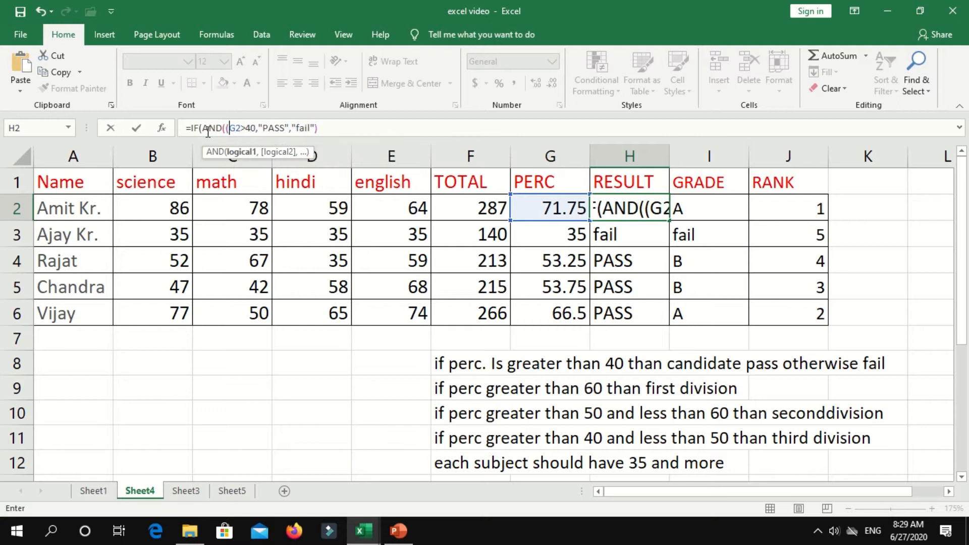
key("BackSpace")
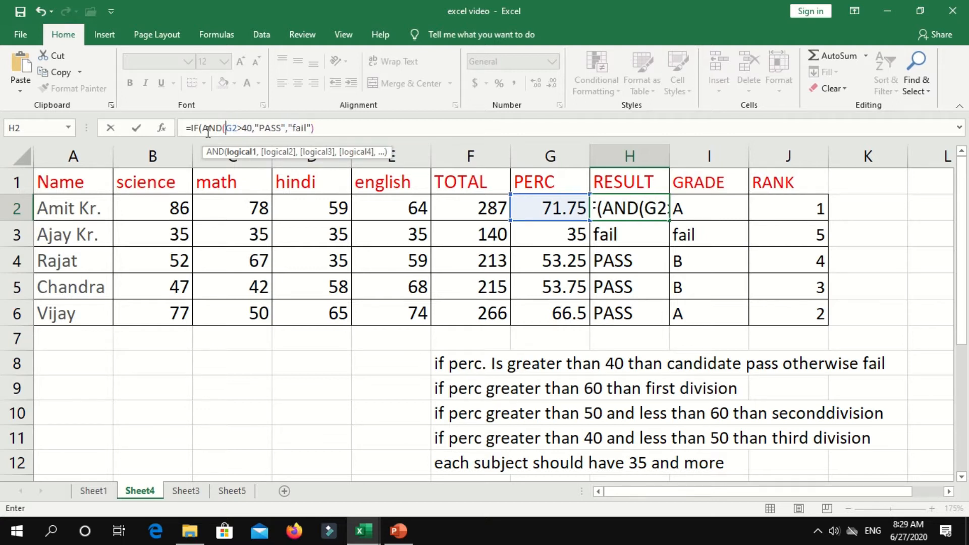
left_click(253, 128)
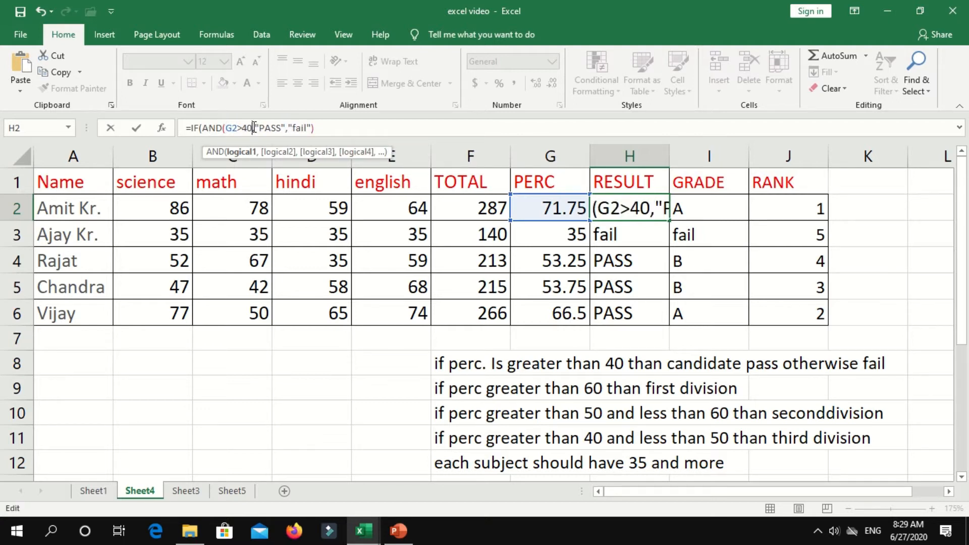
type(")")
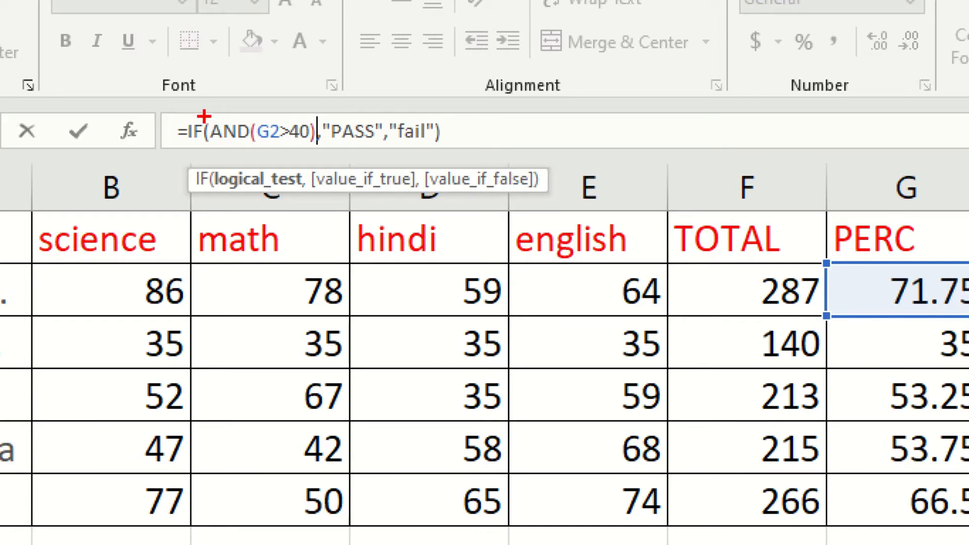
mouse_move(212, 117)
left_mouse_down()
mouse_move(229, 146)
mouse_move(321, 148)
left_mouse_up()
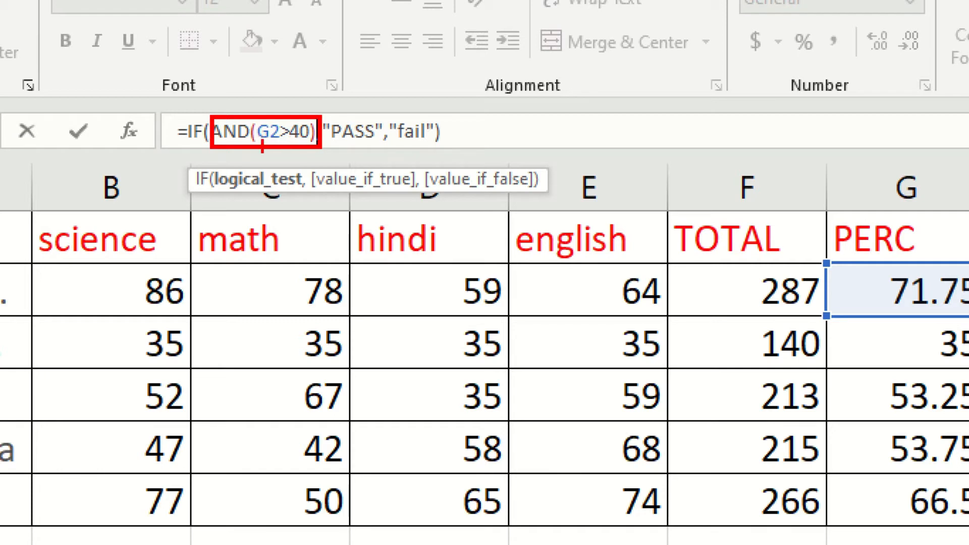
left_click_drag(261, 143, 290, 144)
key("Escape")
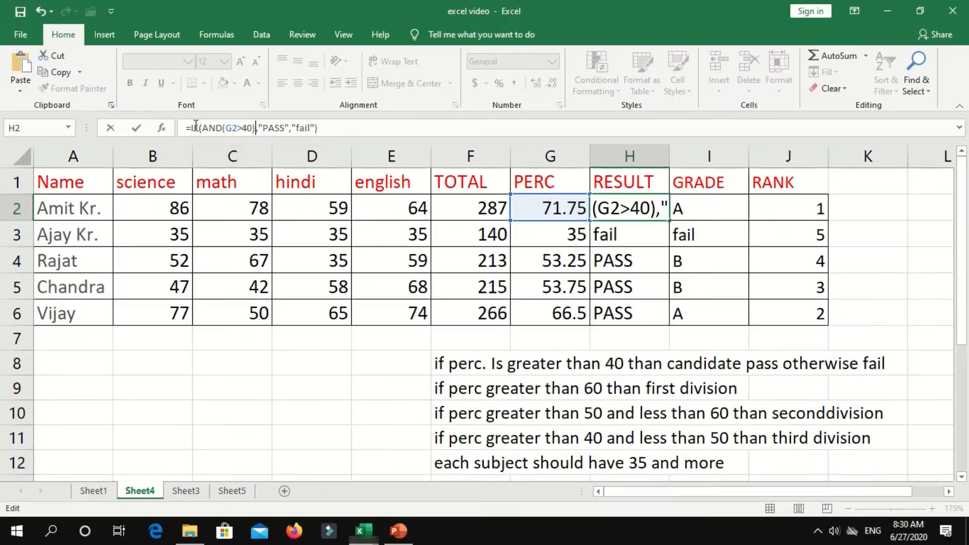
Step: Add the science condition B2>=35 as the second test of the AND function in H2, followed by a comma
left_click(253, 127)
type(",")
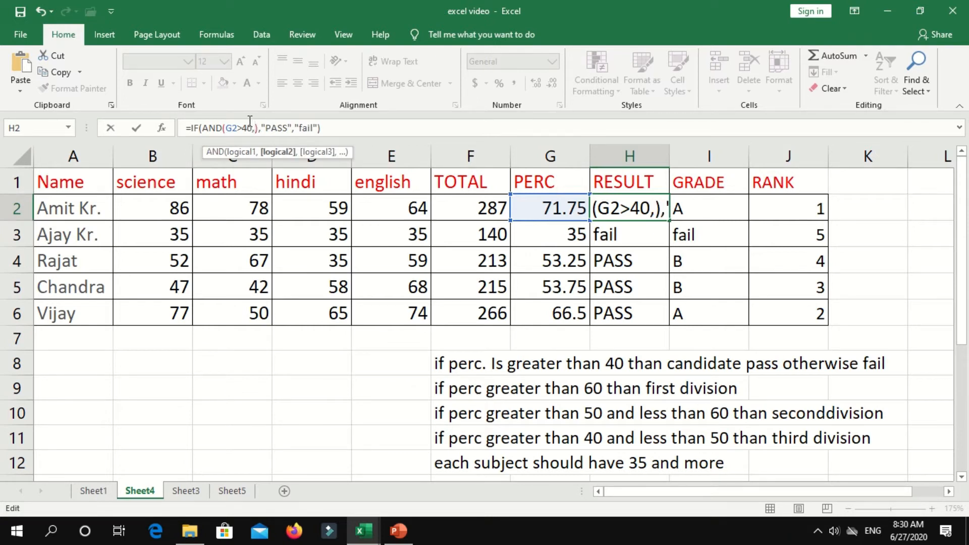
left_click(161, 209)
type(">")
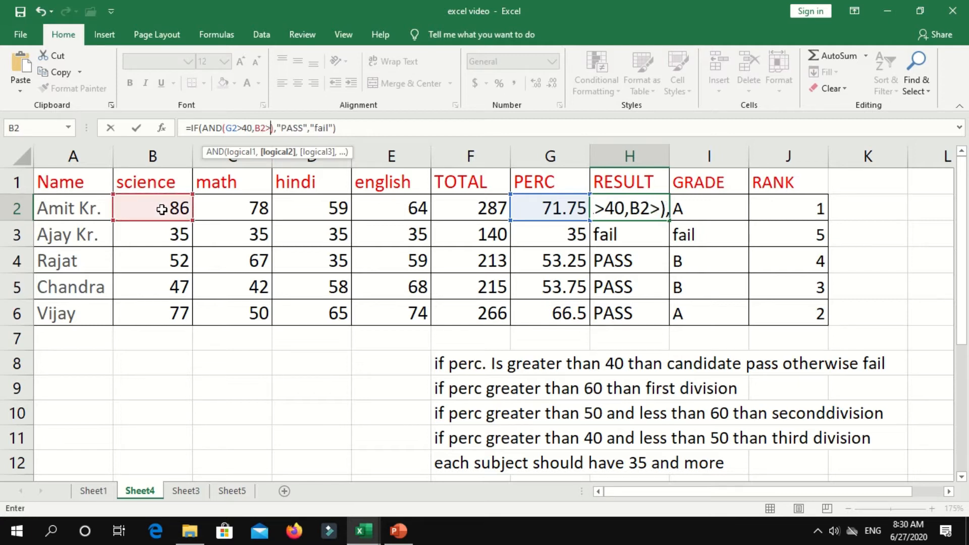
type("=")
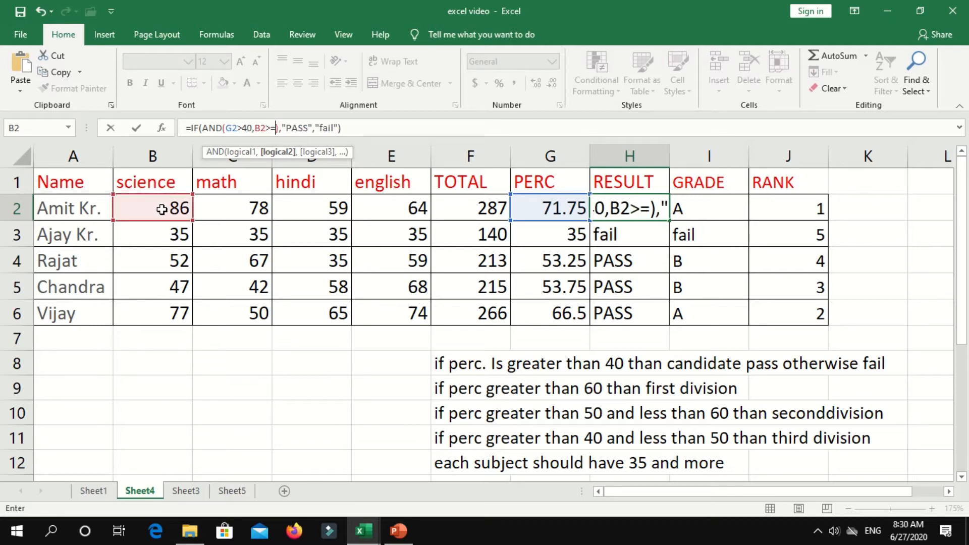
type("35,")
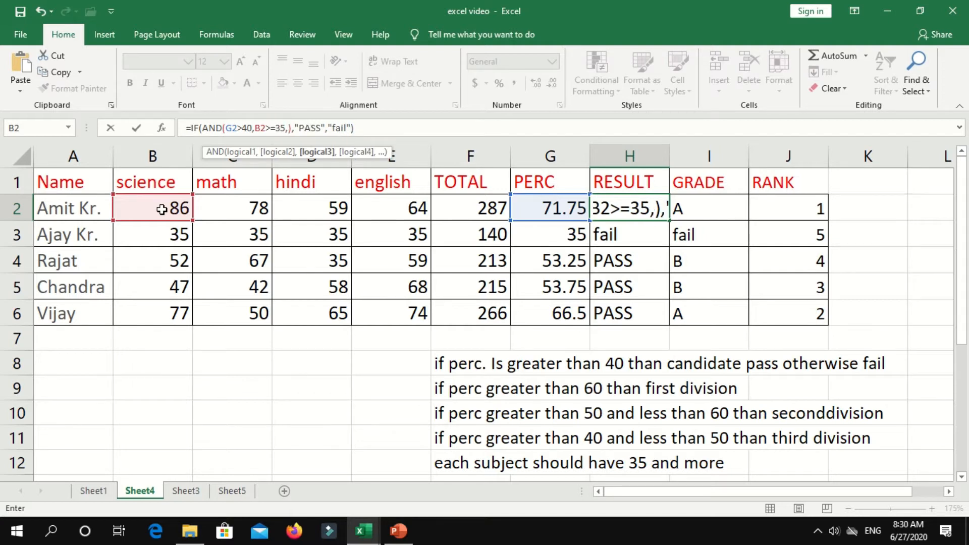
Step: Add the math condition C2>=35 as the third AND test in the H2 formula, followed by a comma
left_click(228, 210)
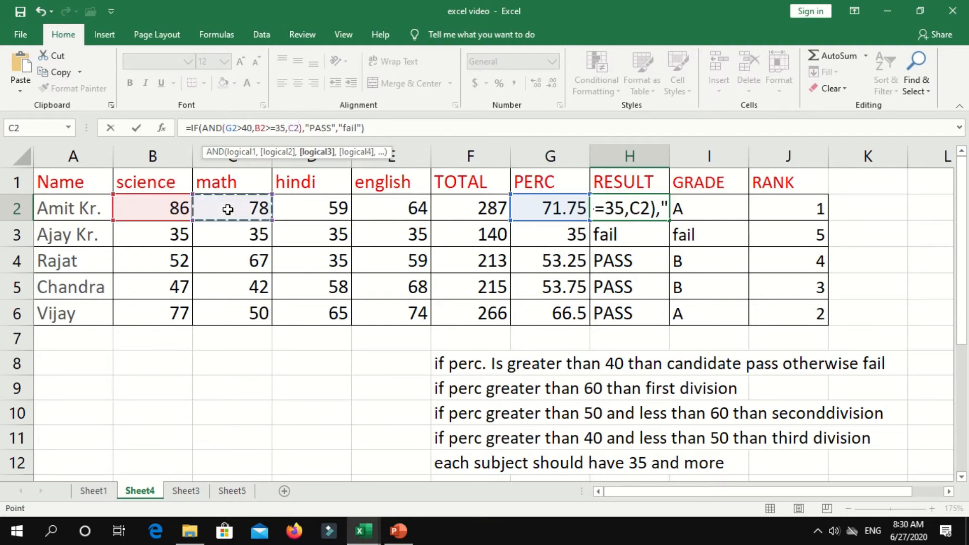
type(">=")
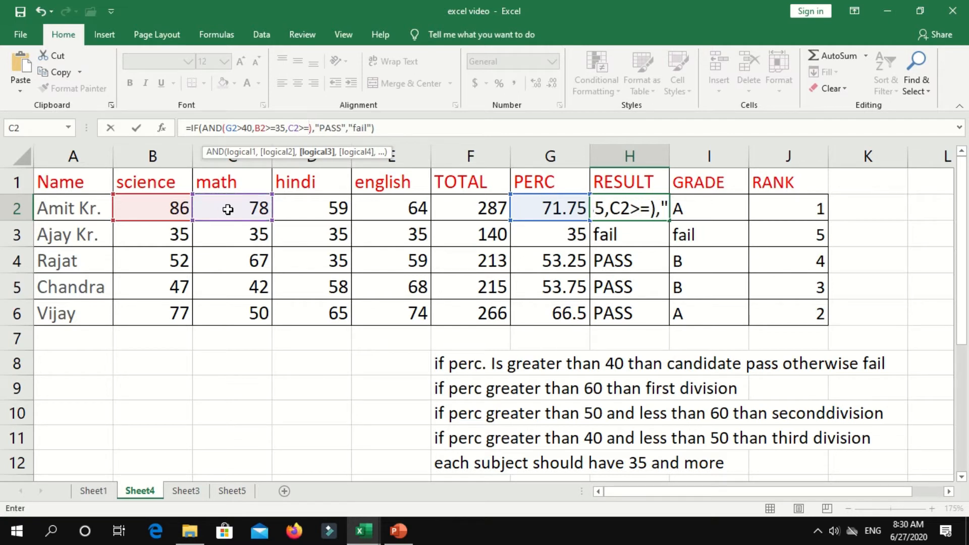
type("35,")
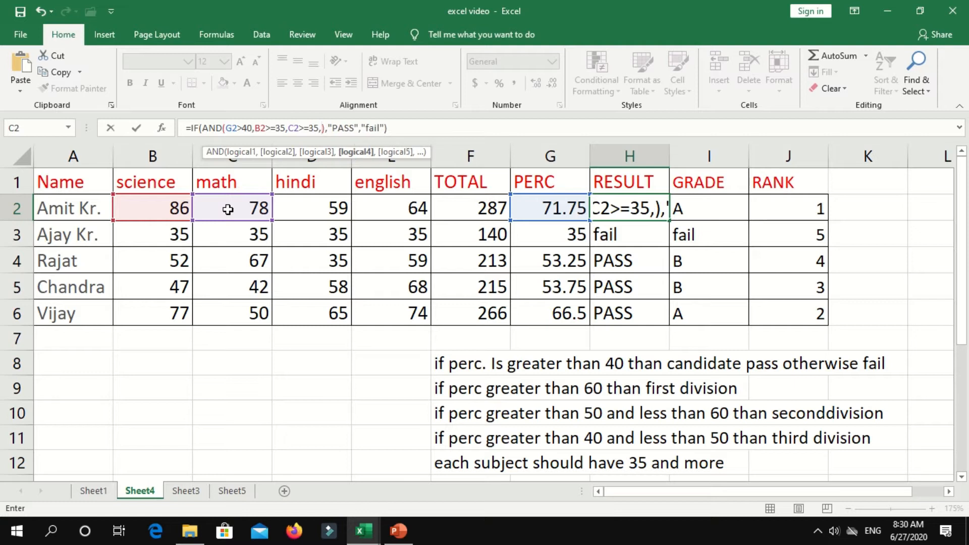
Step: Add the hindi condition D2>=35 as the fourth AND test in the H2 formula, followed by a comma
type("d")
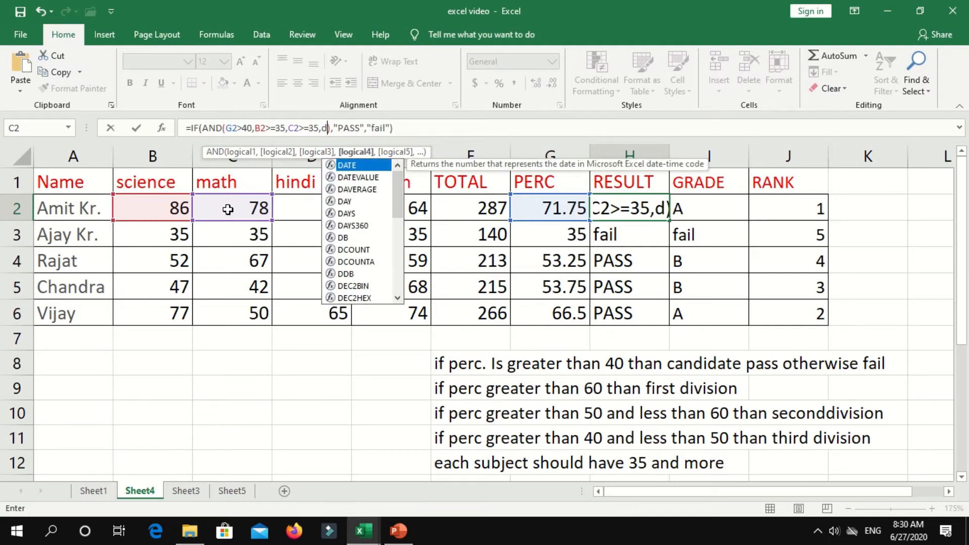
type("2>=")
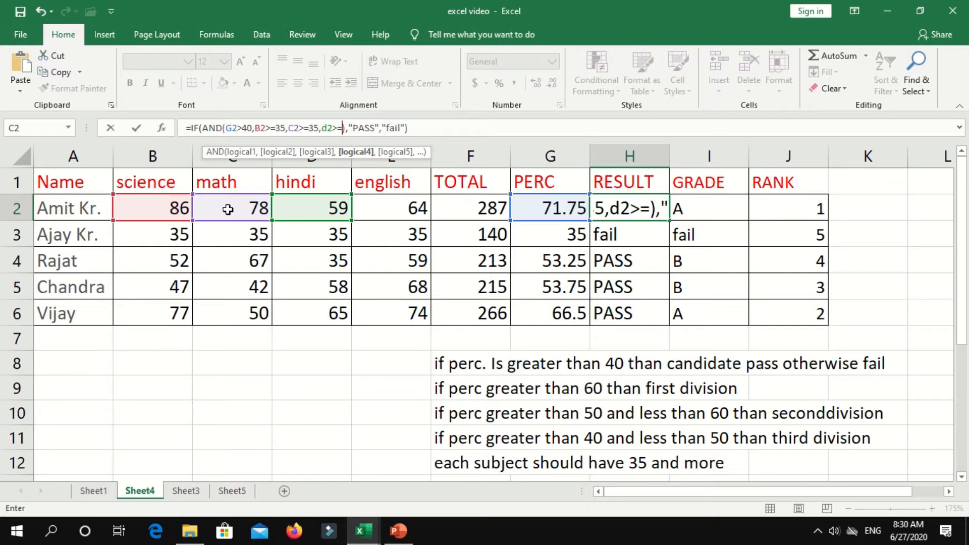
type("35")
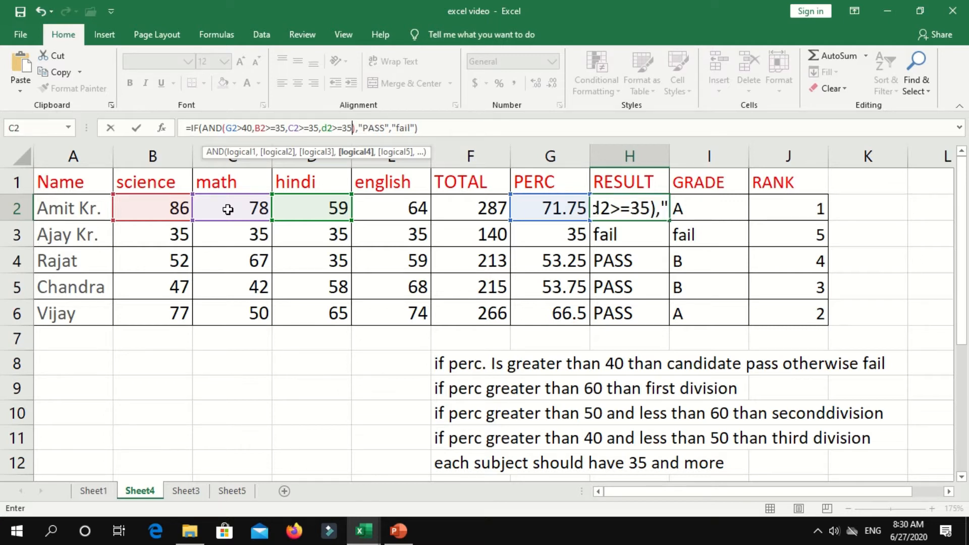
type(",")
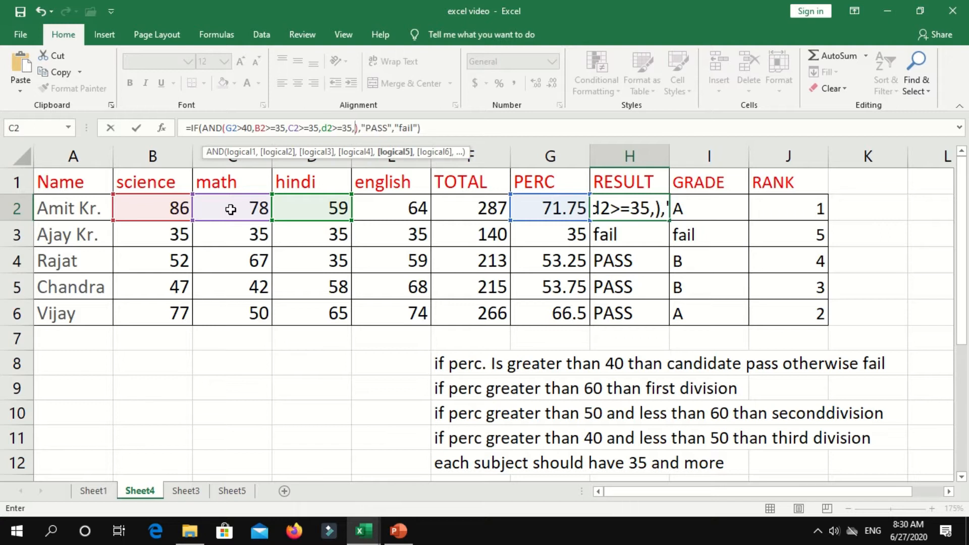
Step: Add the english condition E2>=35 as the fifth and last AND test in the H2 formula
type("e")
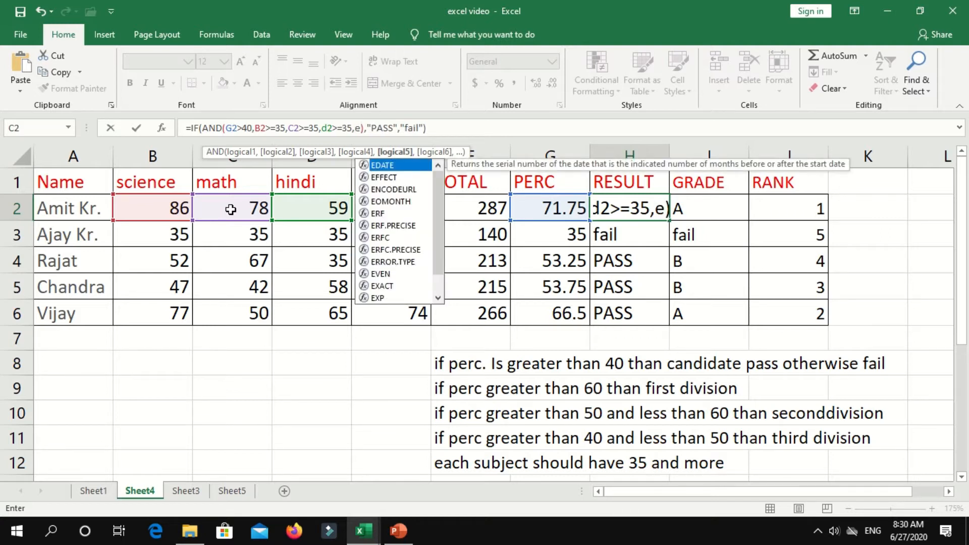
type("2>=")
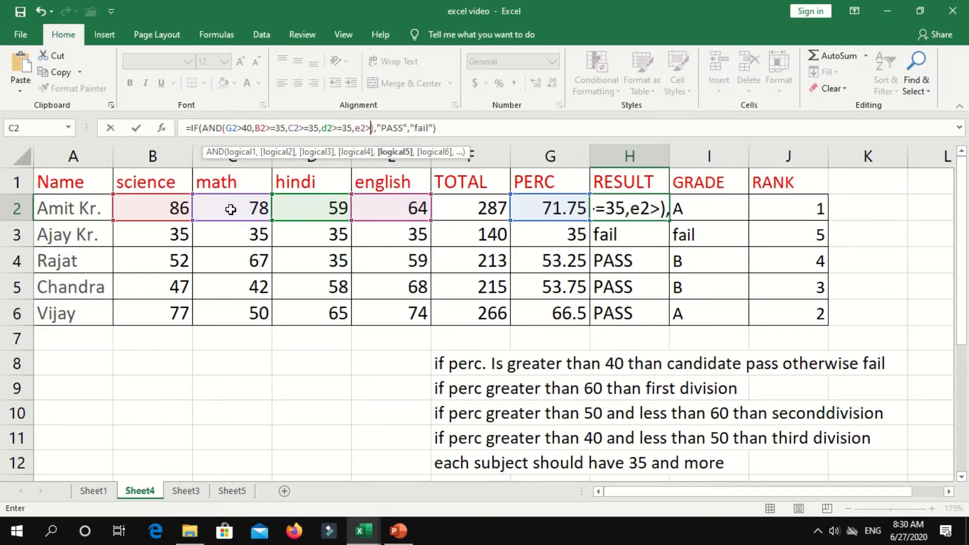
type("35")
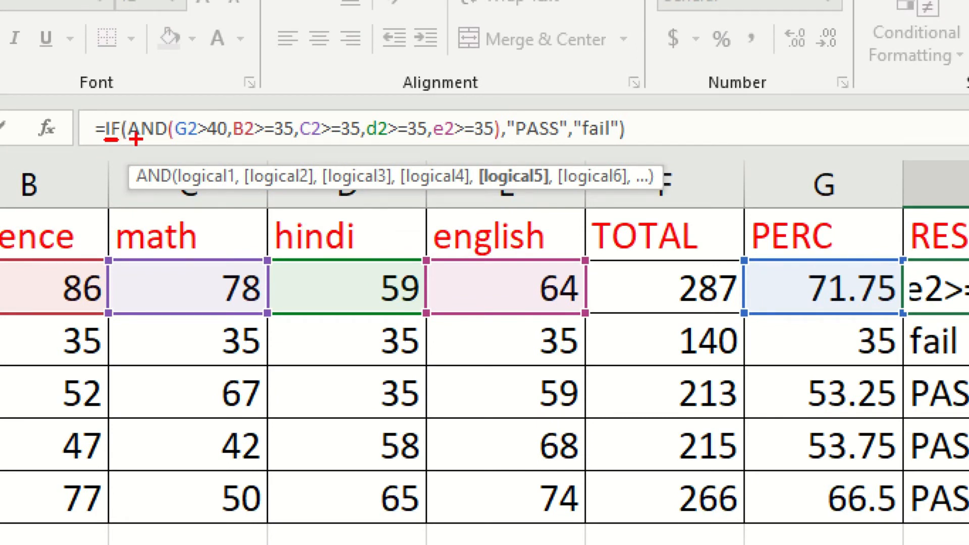
mouse_move(135, 139)
left_mouse_down()
mouse_move(170, 140)
mouse_move(172, 149)
left_mouse_up()
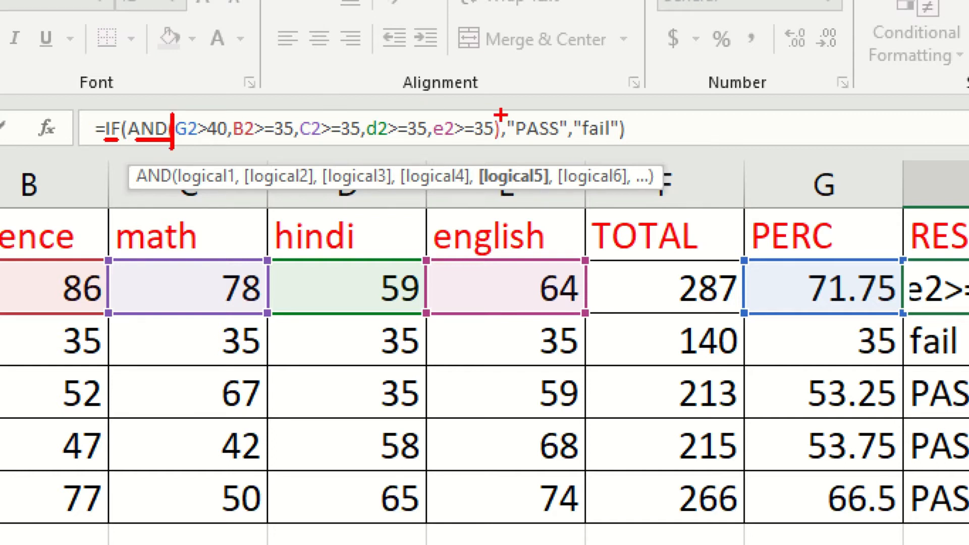
left_click_drag(496, 113, 497, 132)
left_click_drag(176, 149, 490, 146)
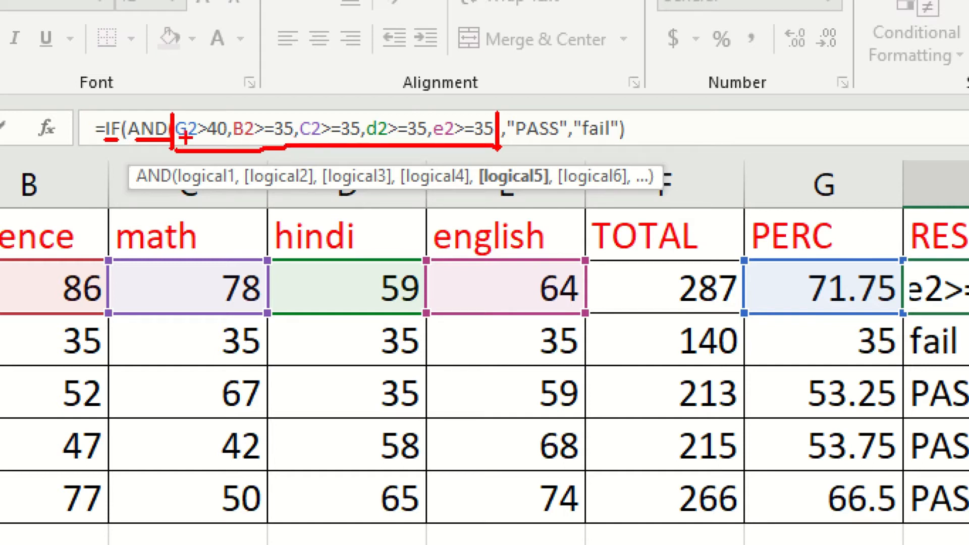
left_click_drag(183, 144, 351, 142)
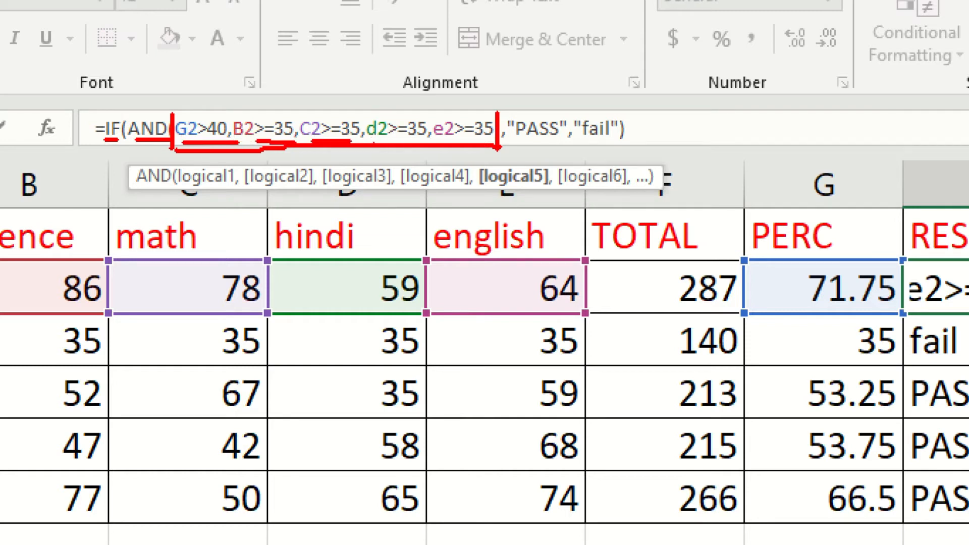
mouse_move(497, 113)
left_mouse_down()
mouse_move(273, 90)
mouse_move(152, 130)
mouse_move(424, 161)
mouse_move(482, 107)
mouse_move(566, 152)
mouse_move(534, 100)
left_mouse_up()
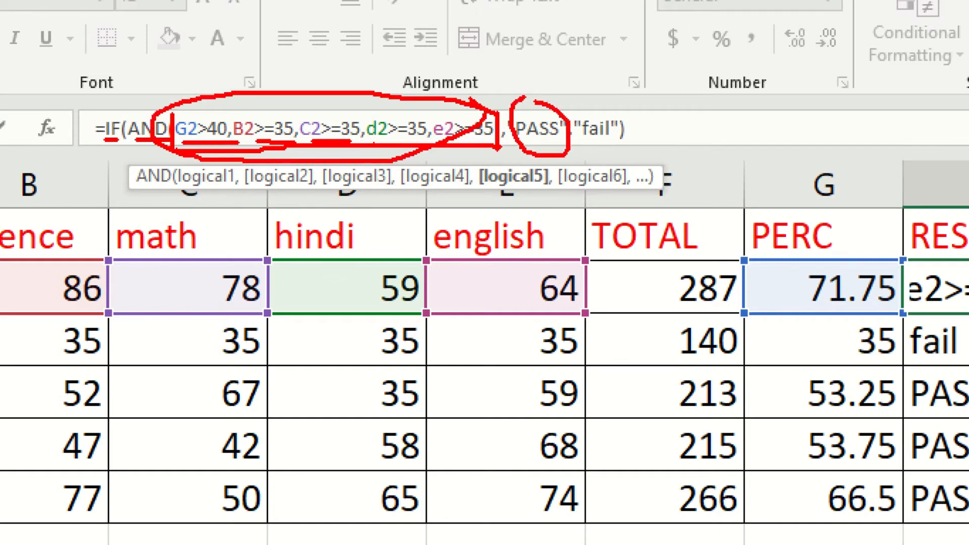
mouse_move(595, 97)
left_mouse_down()
mouse_move(585, 147)
mouse_move(637, 121)
mouse_move(598, 101)
left_mouse_up()
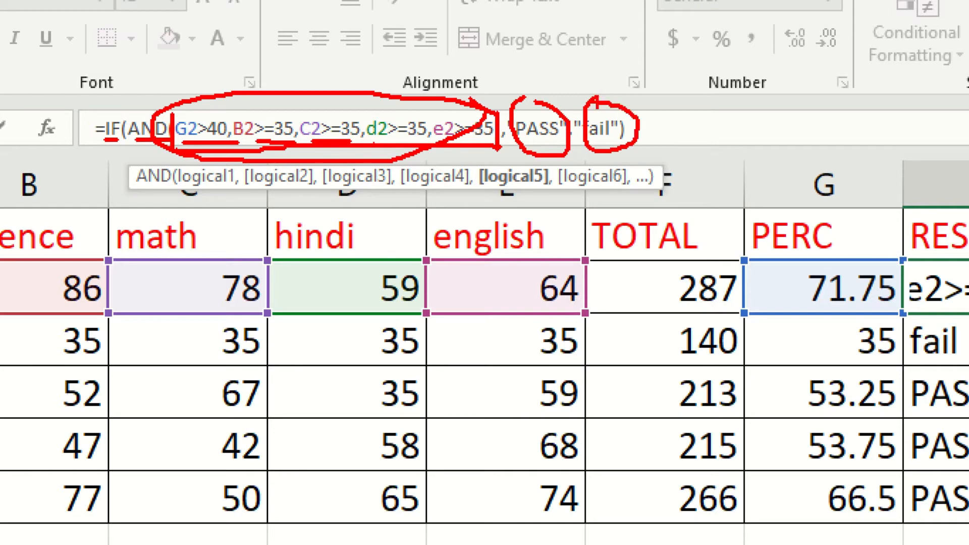
key("Escape")
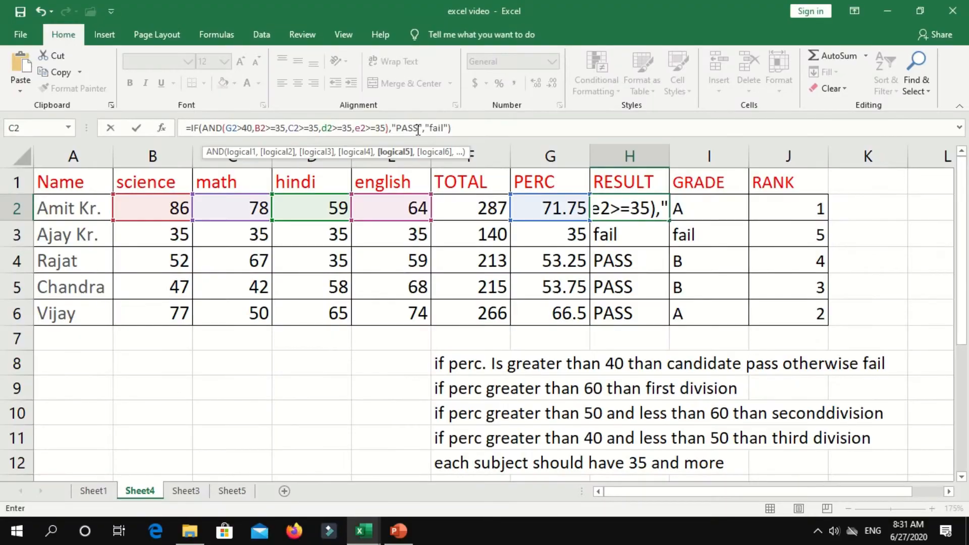
Step: Commit the IF/AND formula in H2 and fill it down the RESULT column to H6
left_click(468, 129)
key("Return")
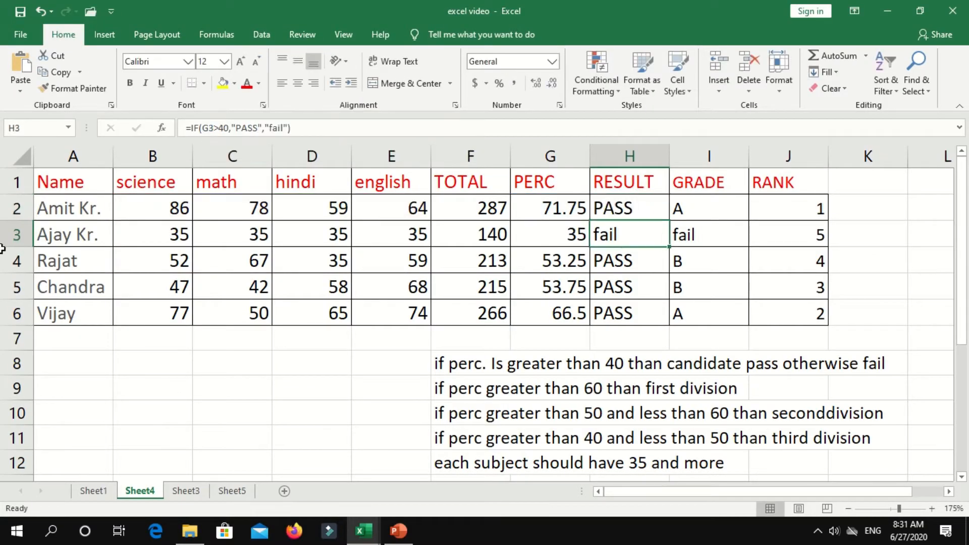
left_click(664, 215)
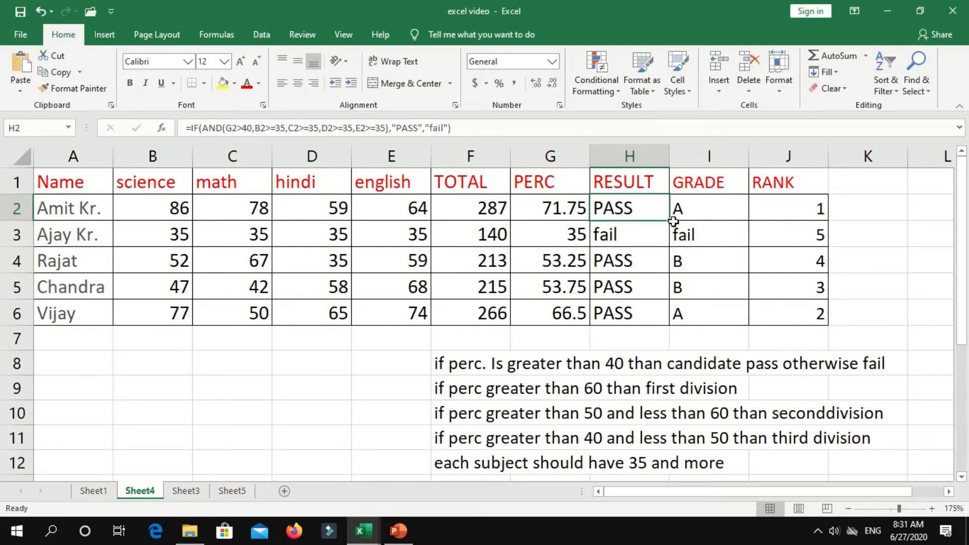
double_click(671, 221)
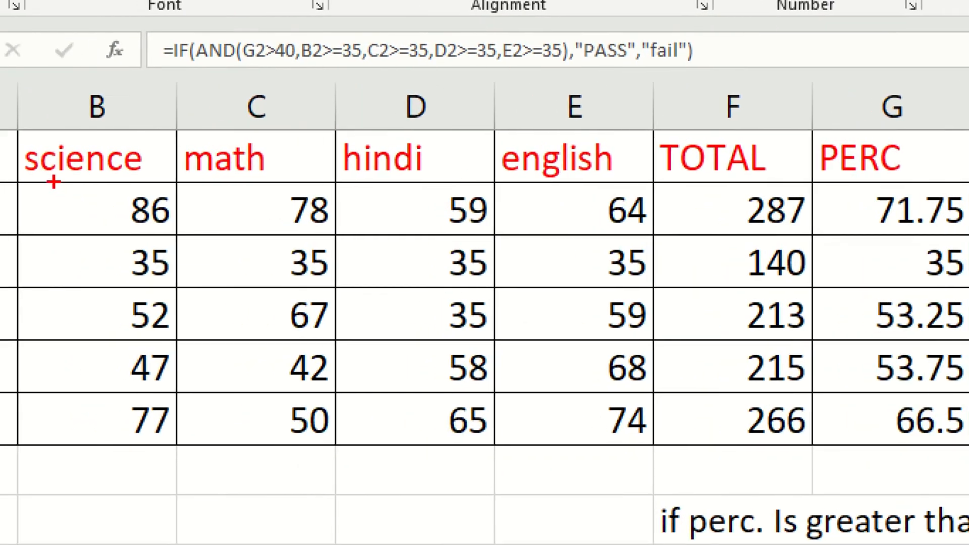
Step: Change the hindi mark in cell D4 to 34 to test the 35-mark condition
mouse_move(53, 181)
left_mouse_down()
mouse_move(295, 469)
mouse_move(710, 469)
mouse_move(671, 467)
left_mouse_up()
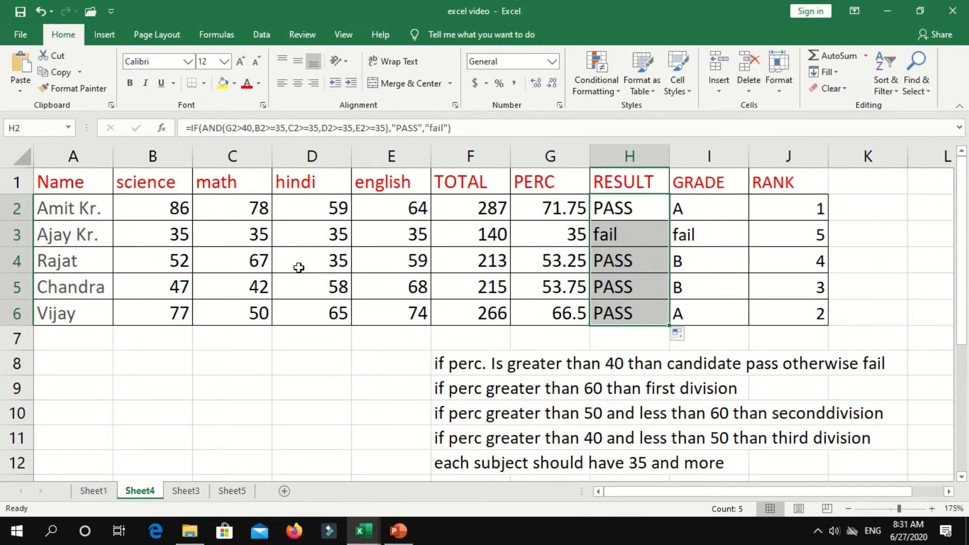
left_click(337, 261)
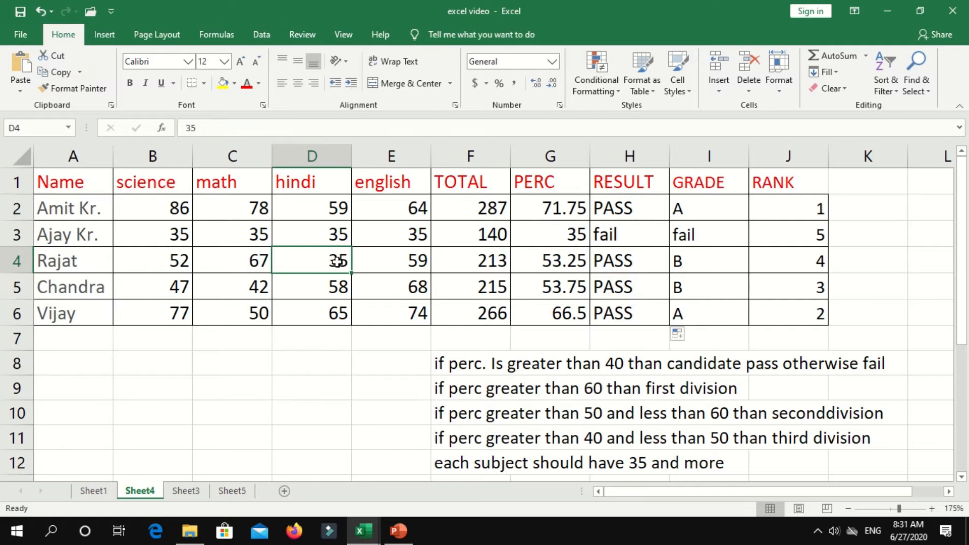
type("34")
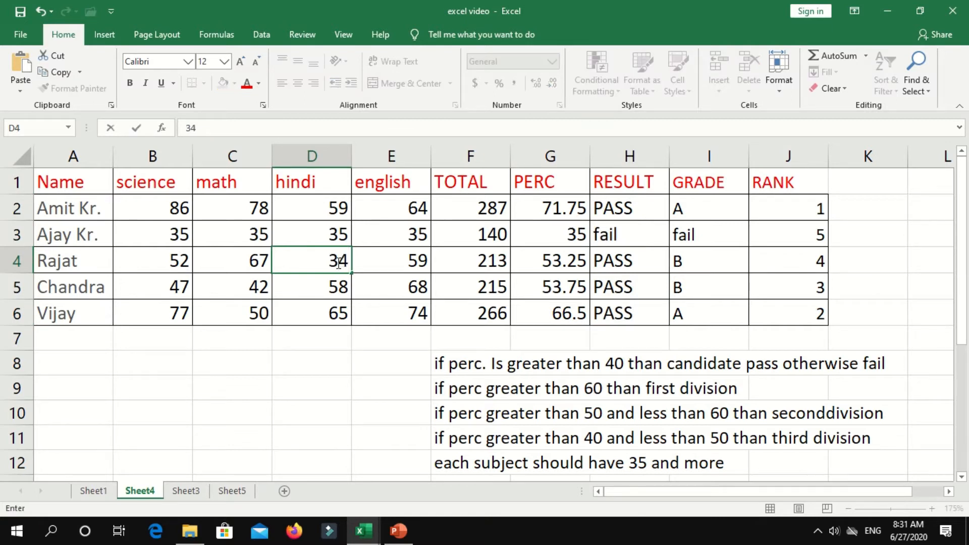
key("Return")
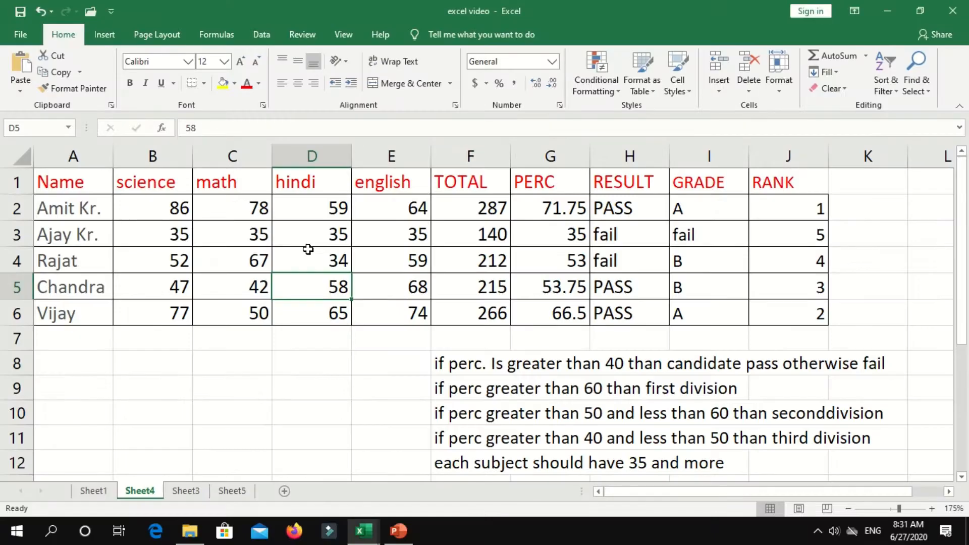
Step: Replace the AND function with OR in the RESULT formula in H2
left_click(640, 216)
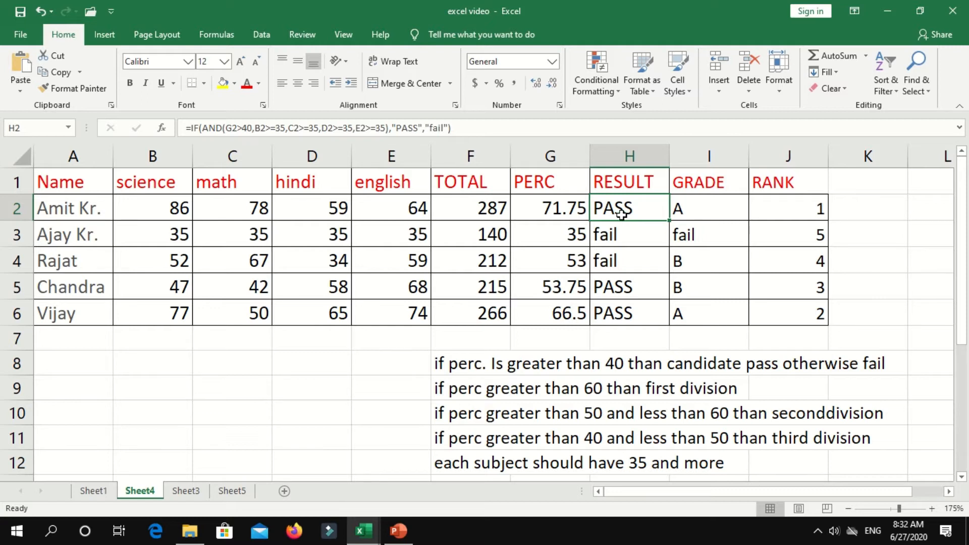
left_click(693, 208)
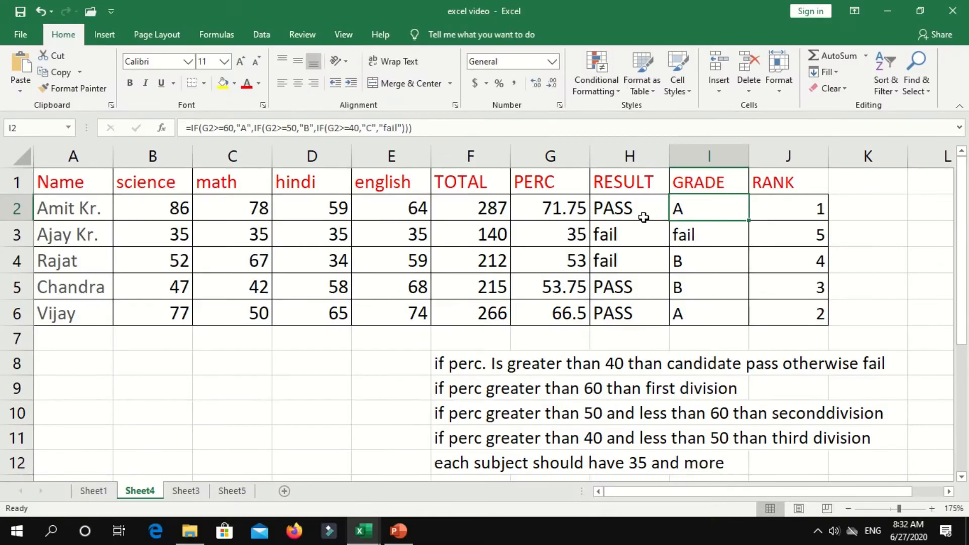
left_click(692, 236)
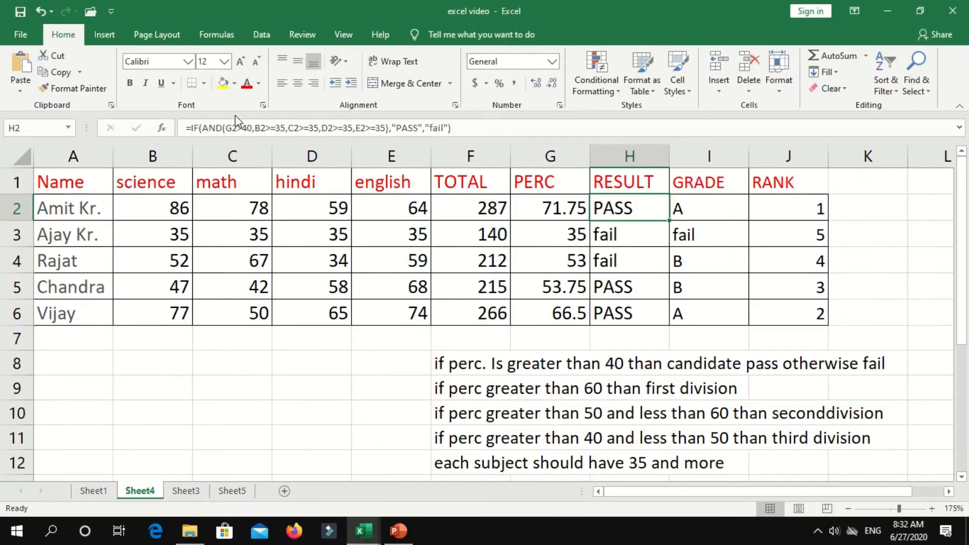
left_click(298, 141)
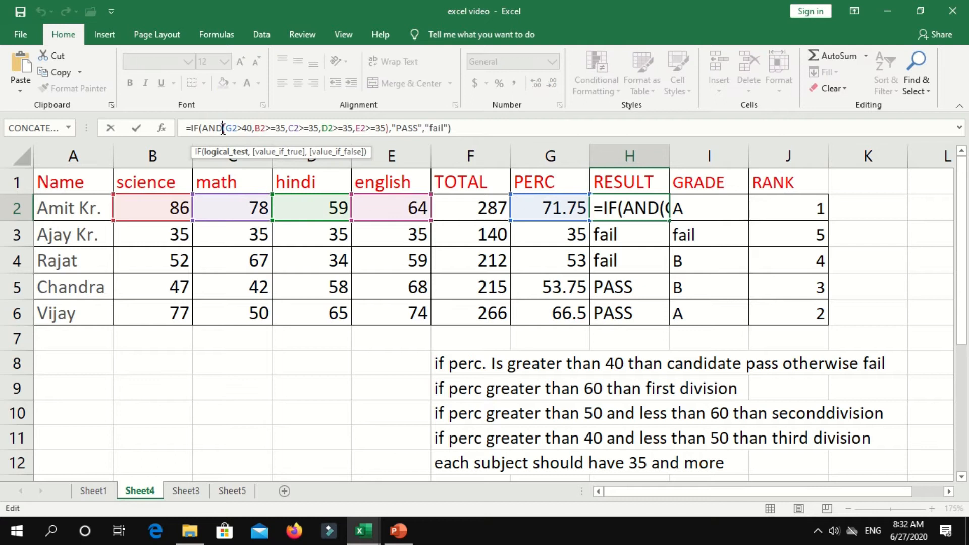
key("BackSpace")
key("BackSpace")
key("BackSpace")
type("OR")
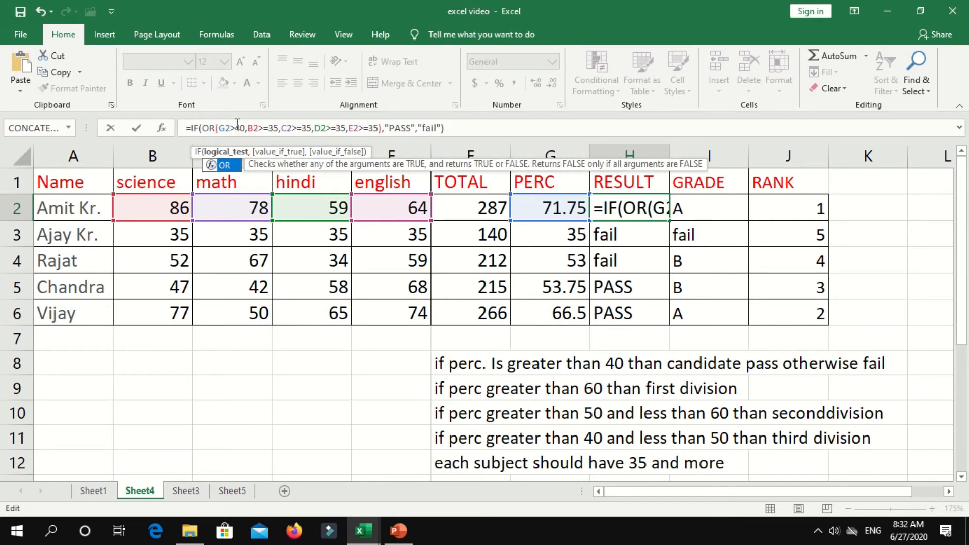
left_click_drag(222, 127, 407, 127)
double_click(425, 128)
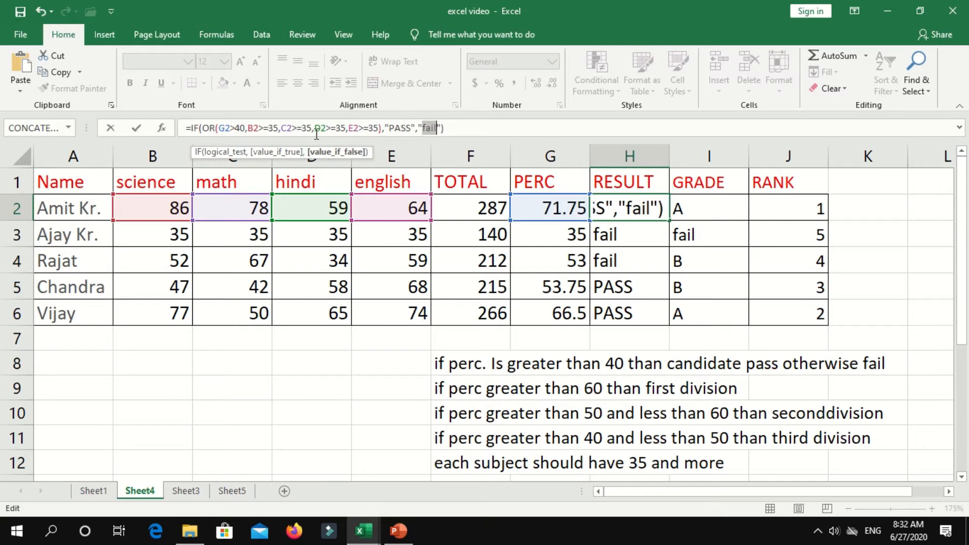
key("ctrl+1")
left_click(248, 132)
mouse_move(184, 103)
left_mouse_down()
mouse_move(189, 119)
mouse_move(522, 147)
mouse_move(512, 147)
left_mouse_up()
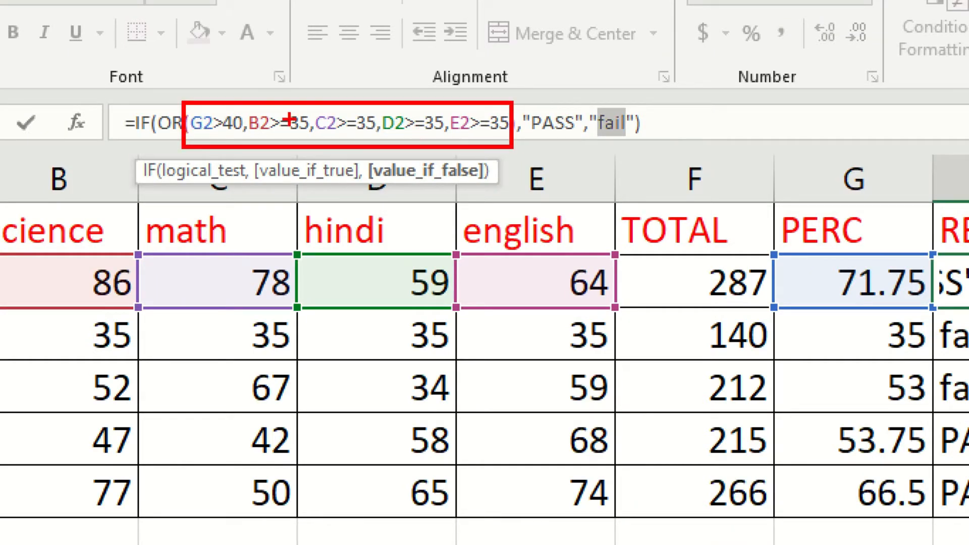
mouse_move(207, 83)
left_mouse_down()
mouse_move(271, 98)
mouse_move(325, 83)
mouse_move(442, 96)
left_mouse_up()
left_click(421, 93)
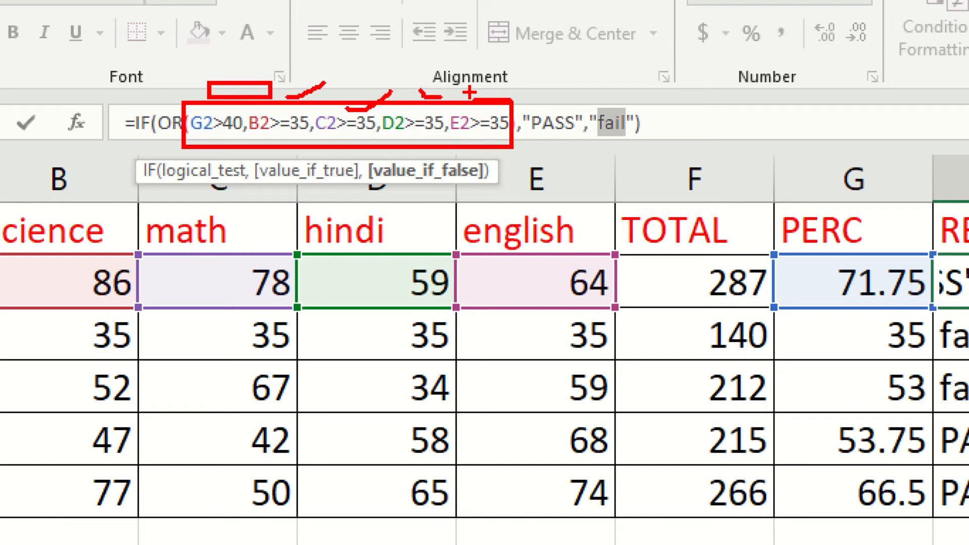
key("Escape")
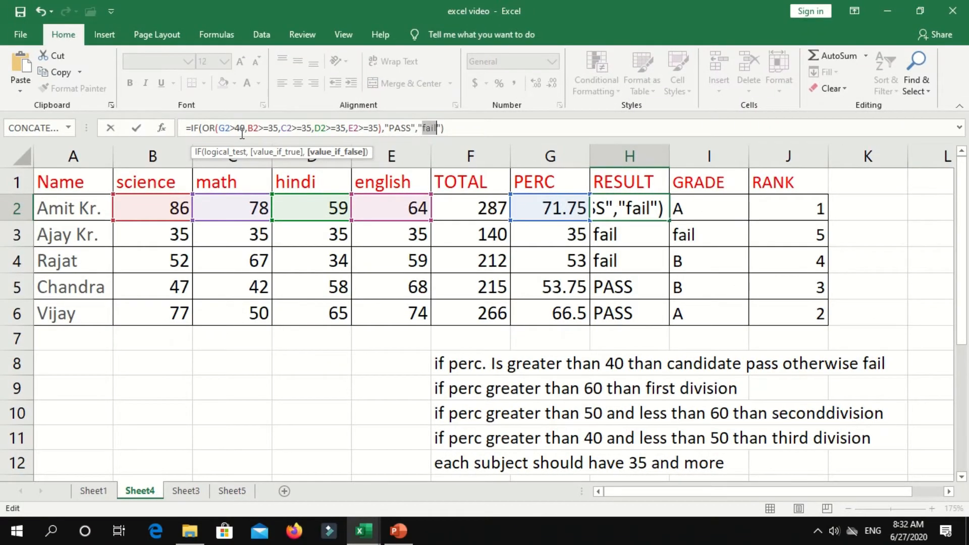
Step: Undo the swap of AND for OR in the H2 formula and commit the restored AND version
key("ctrl+z")
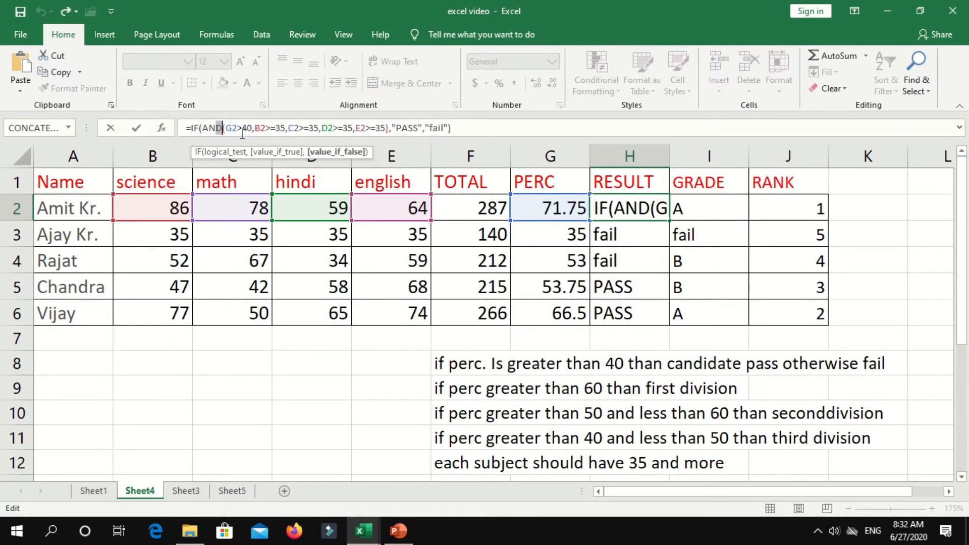
left_click(479, 129)
key("Return")
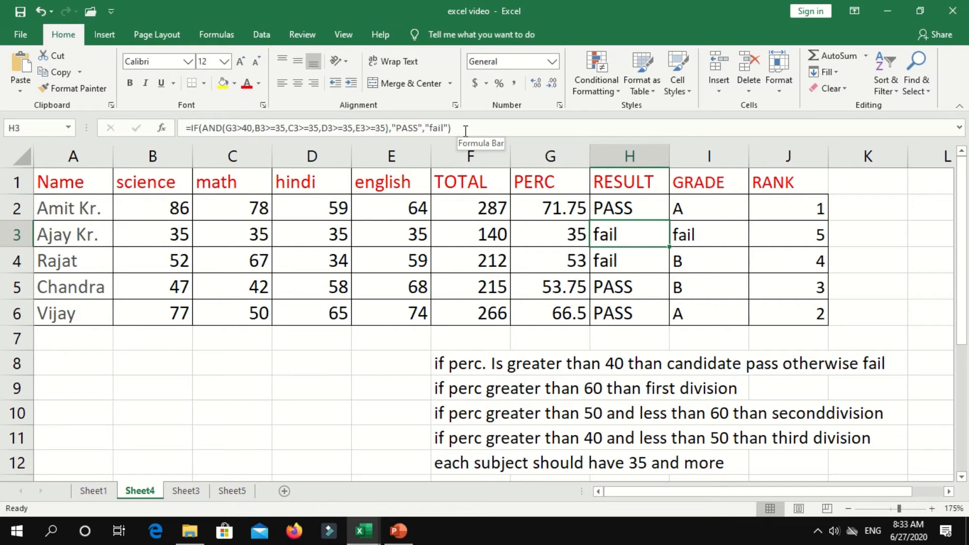
Step: Format the marks range A1:J6 as a table with headers, using the light-group style with a solid light blue header row
left_click(71, 189)
left_click_drag(71, 190, 784, 327)
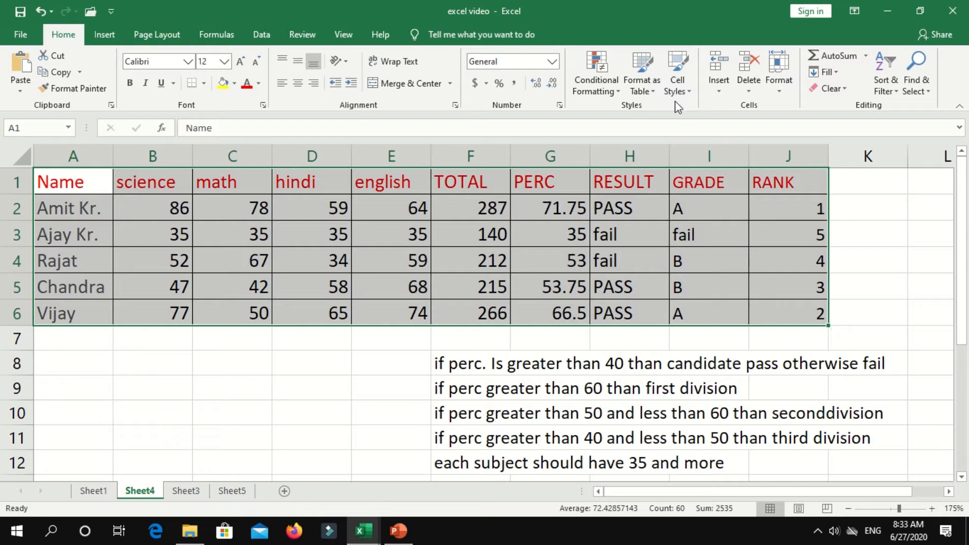
left_click(643, 89)
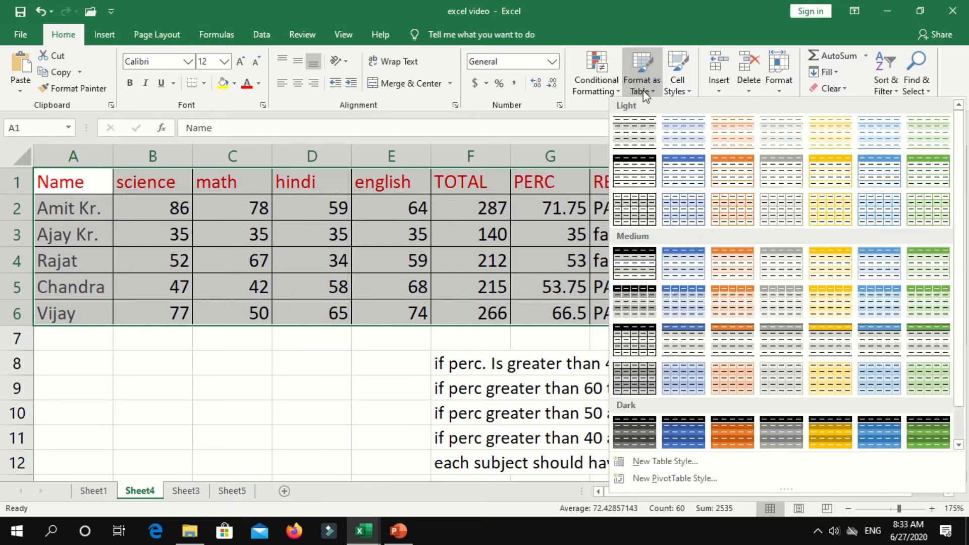
left_click(870, 167)
left_click(731, 285)
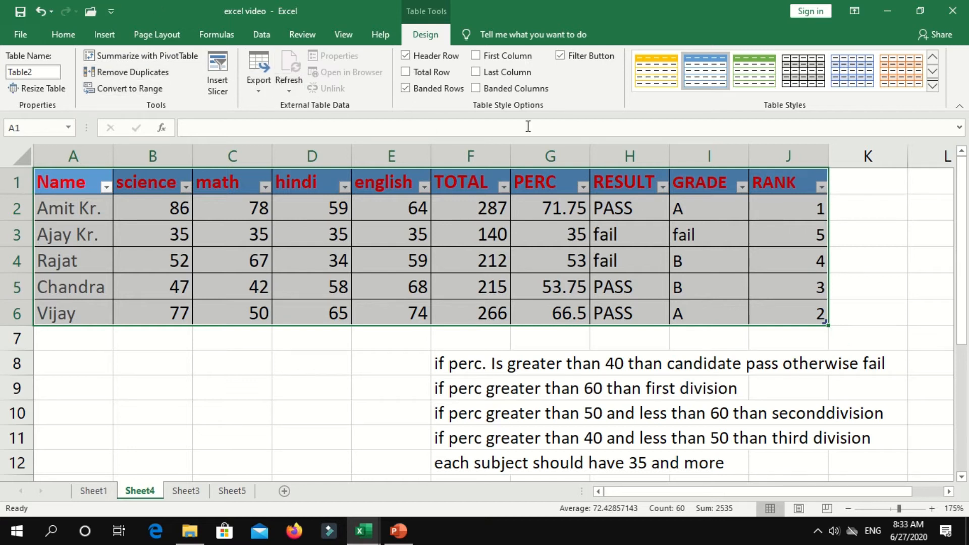
left_click(65, 34)
left_click(667, 236)
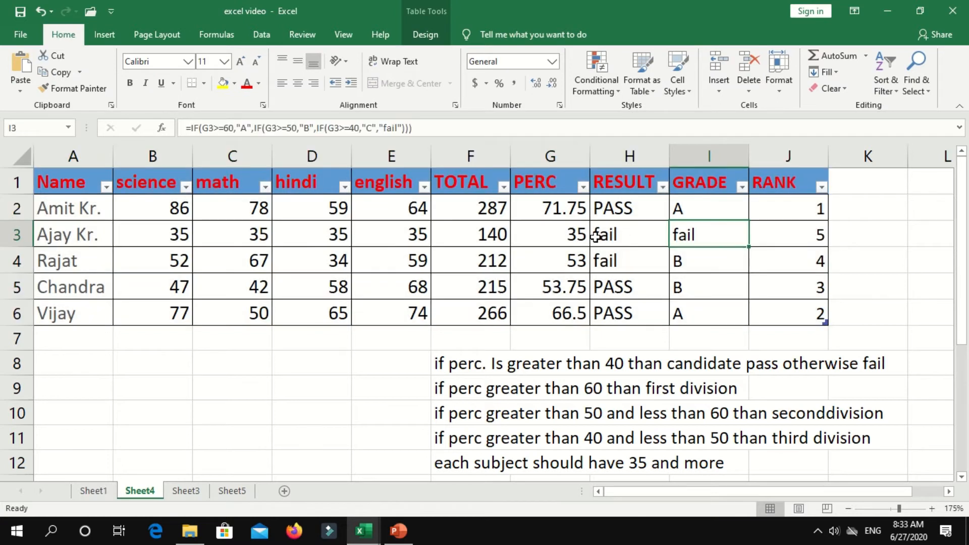
left_click(596, 236)
left_click(608, 262)
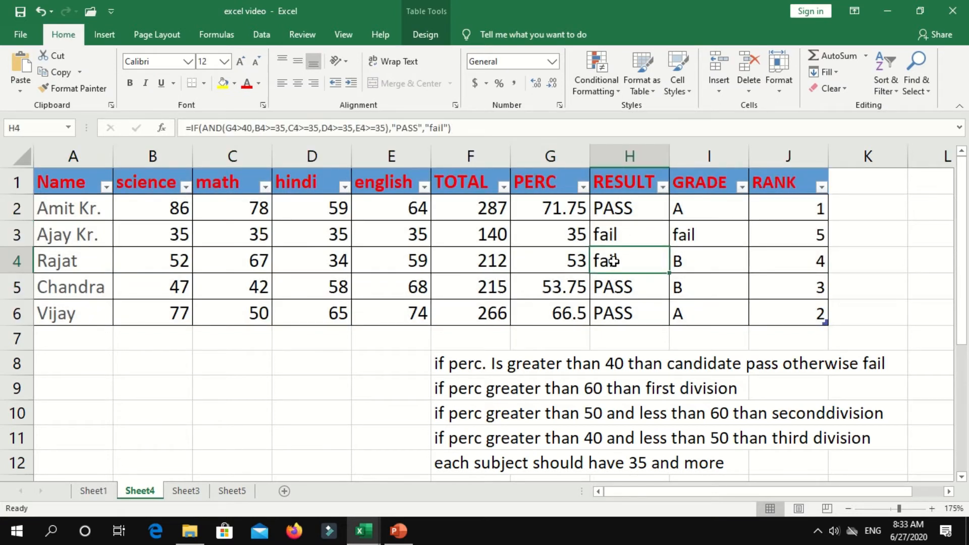
left_click(649, 232)
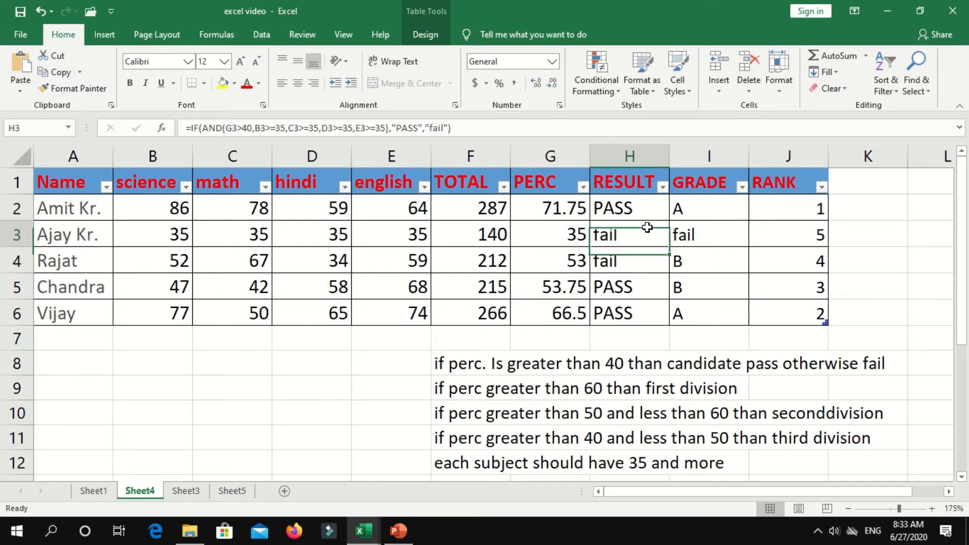
Step: Add a conditional formatting rule to the RESULT column that highlights cells equal to "fail" with Light Red Fill with Dark Red Text
left_click(648, 157)
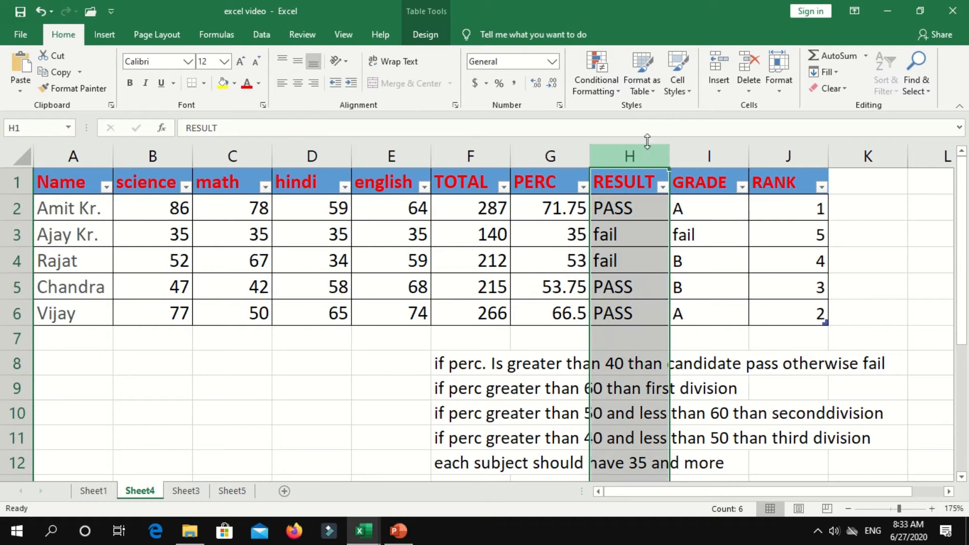
left_click(612, 96)
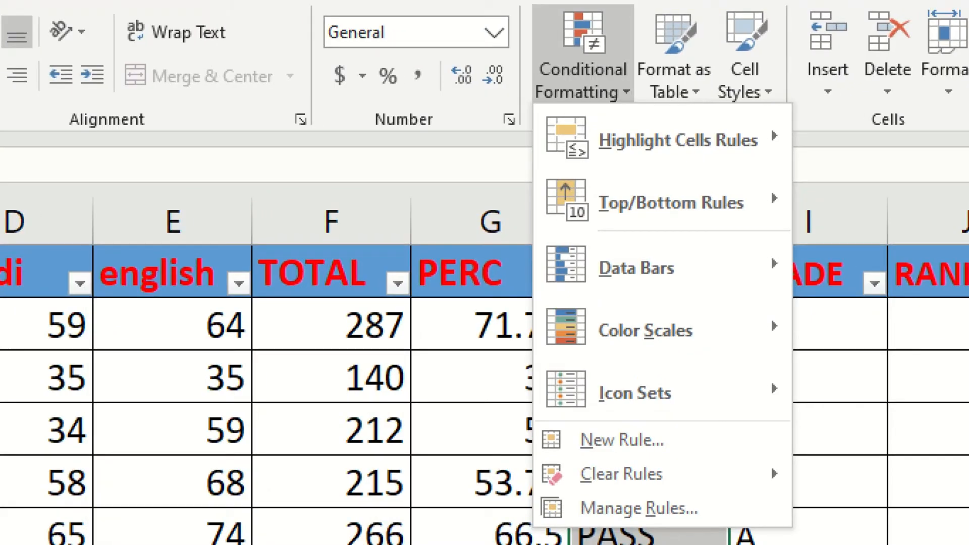
mouse_move(522, 107)
left_mouse_down()
mouse_move(830, 163)
mouse_move(626, 89)
mouse_move(499, 117)
left_mouse_up()
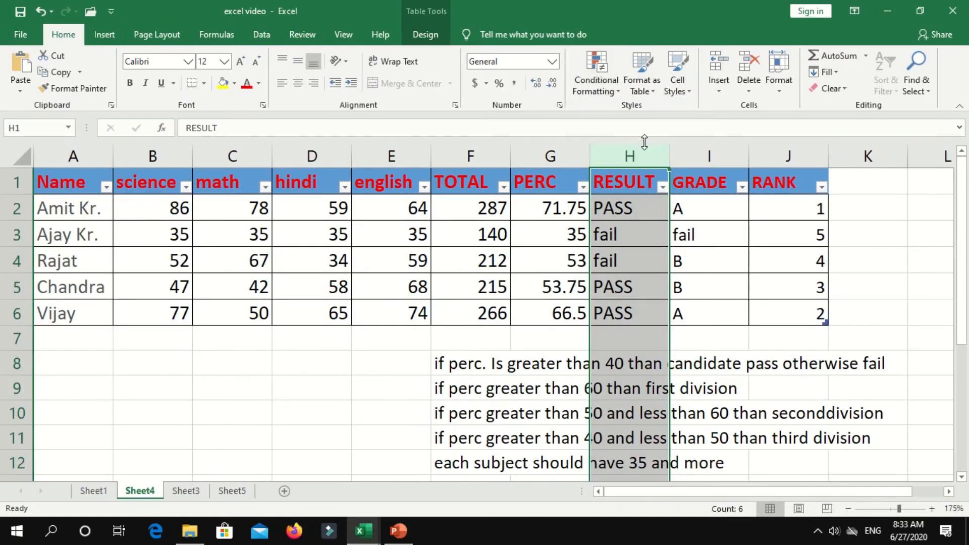
left_click(584, 62)
left_click(599, 91)
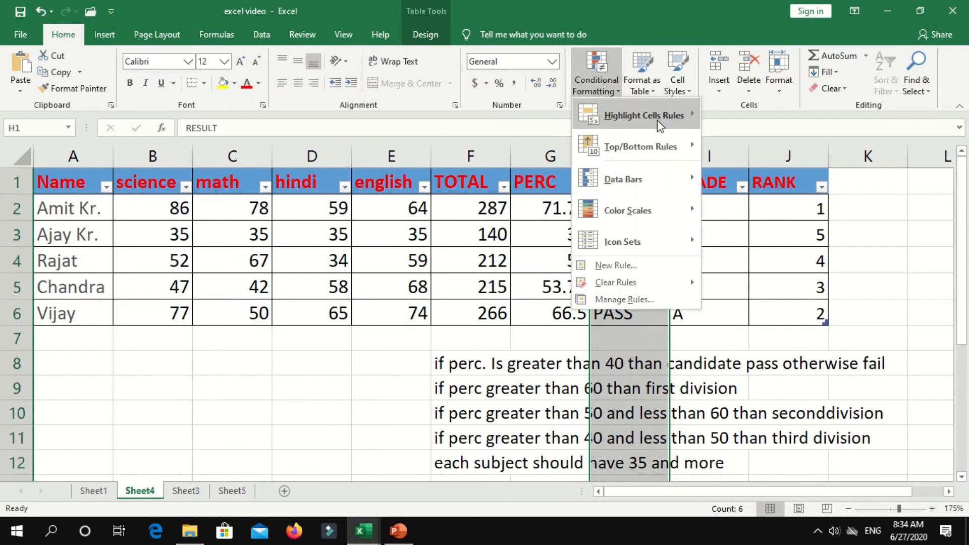
mouse_move(658, 121)
left_click(753, 209)
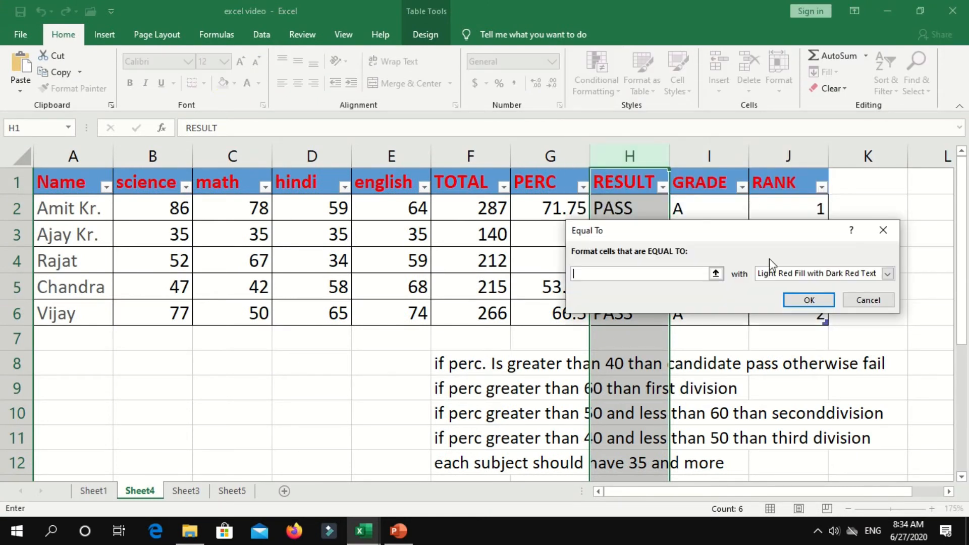
left_click(699, 278)
type("fail")
left_click(816, 301)
left_click(664, 251)
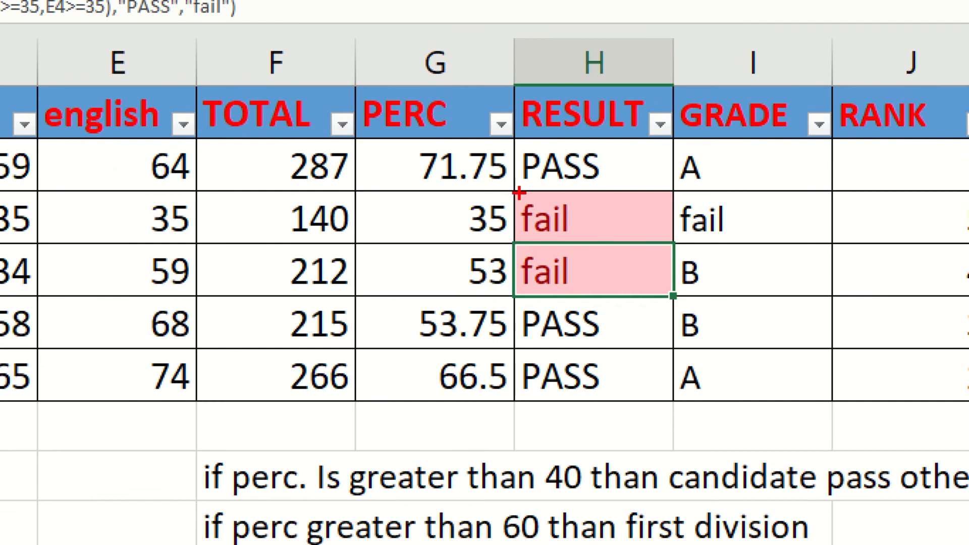
mouse_move(592, 221)
left_mouse_down()
mouse_move(650, 234)
mouse_move(652, 248)
left_mouse_up()
mouse_move(506, 263)
left_mouse_down()
mouse_move(520, 277)
mouse_move(645, 290)
left_mouse_up()
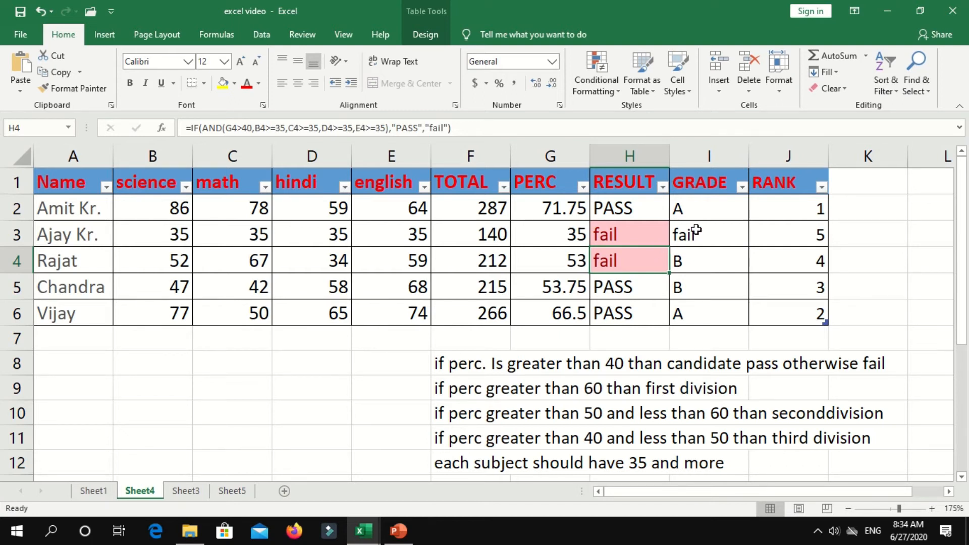
left_click(712, 229)
left_click(724, 209)
left_click(713, 247)
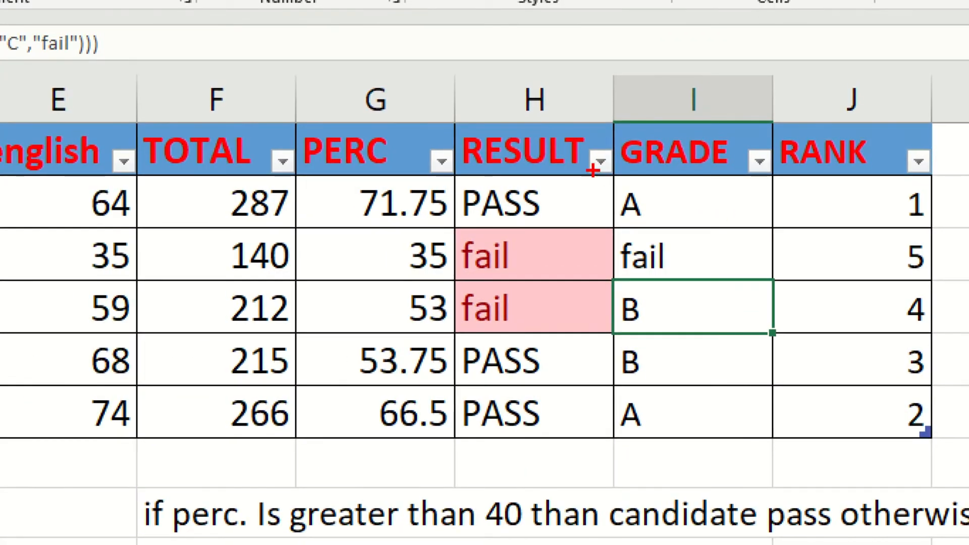
mouse_move(618, 176)
left_mouse_down()
mouse_move(646, 300)
mouse_move(785, 387)
left_mouse_up()
mouse_move(688, 237)
left_mouse_down()
mouse_move(671, 229)
mouse_move(612, 263)
mouse_move(715, 259)
mouse_move(645, 234)
left_mouse_up()
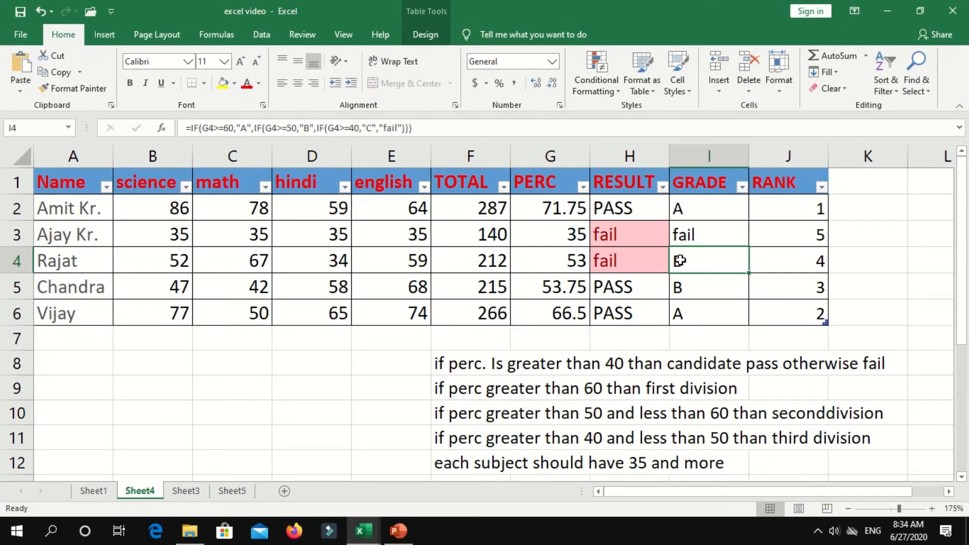
left_click(720, 210)
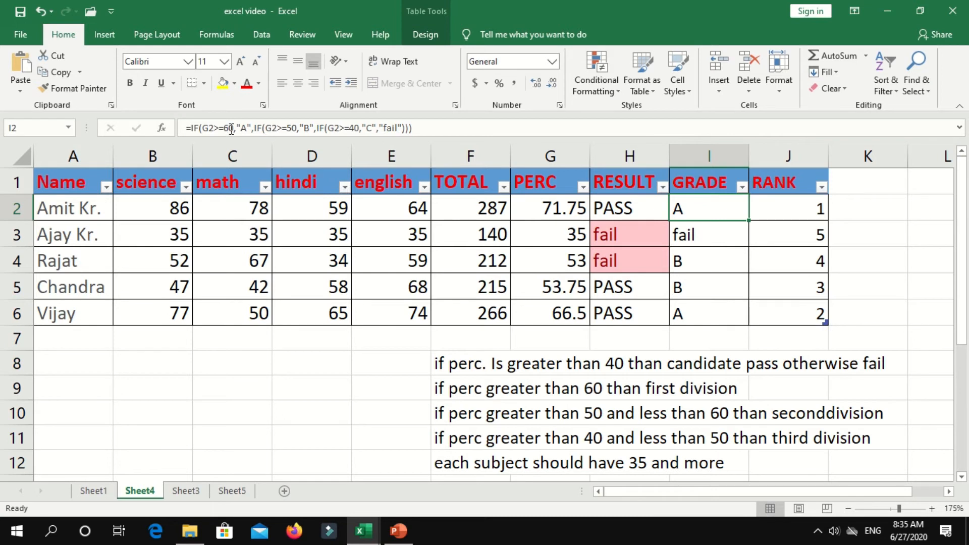
left_click(418, 128)
left_click_drag(417, 128, 205, 127)
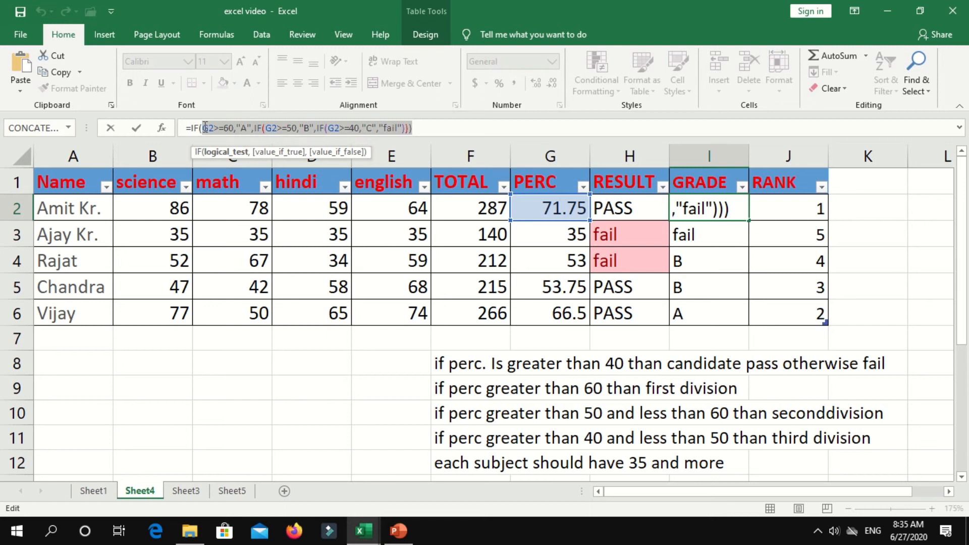
left_click(205, 128)
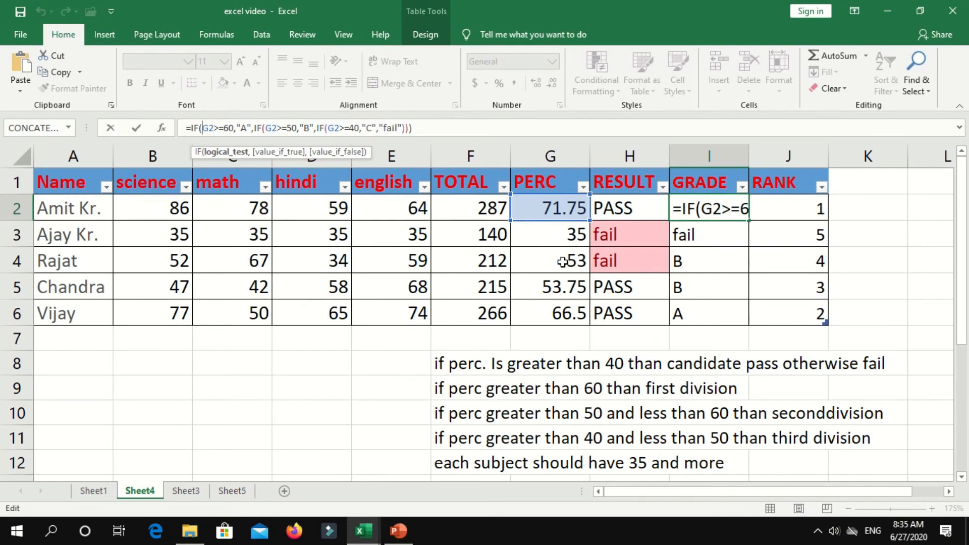
left_click(936, 395)
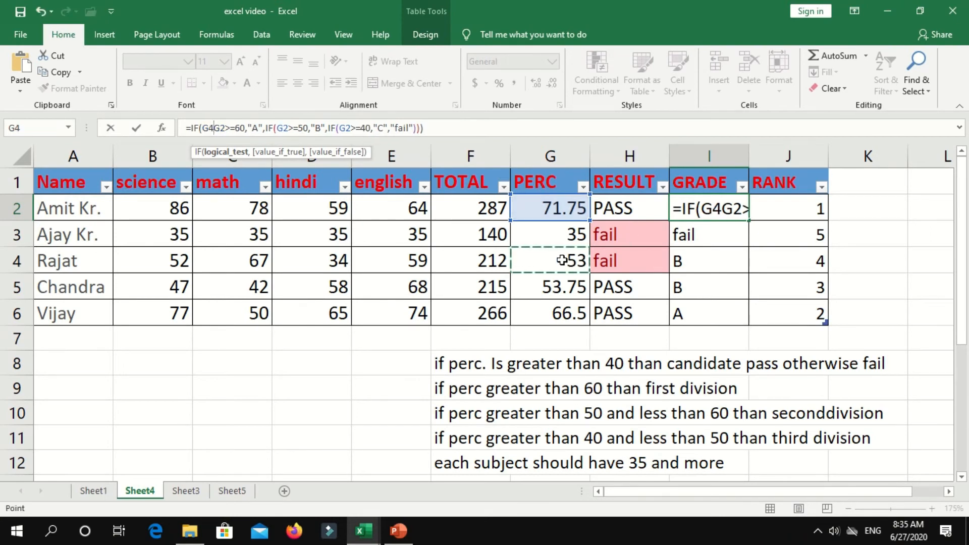
key("BackSpace")
key("BackSpace")
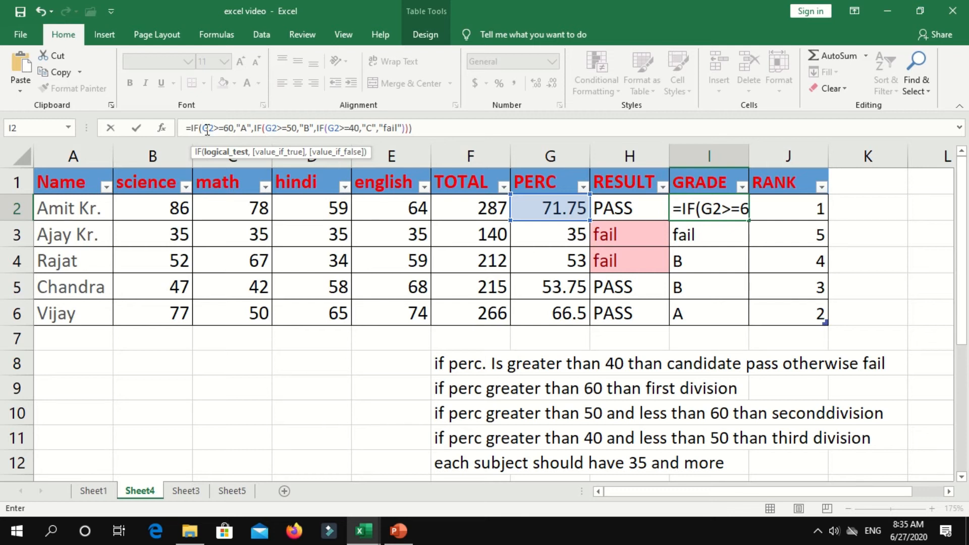
left_click(649, 207)
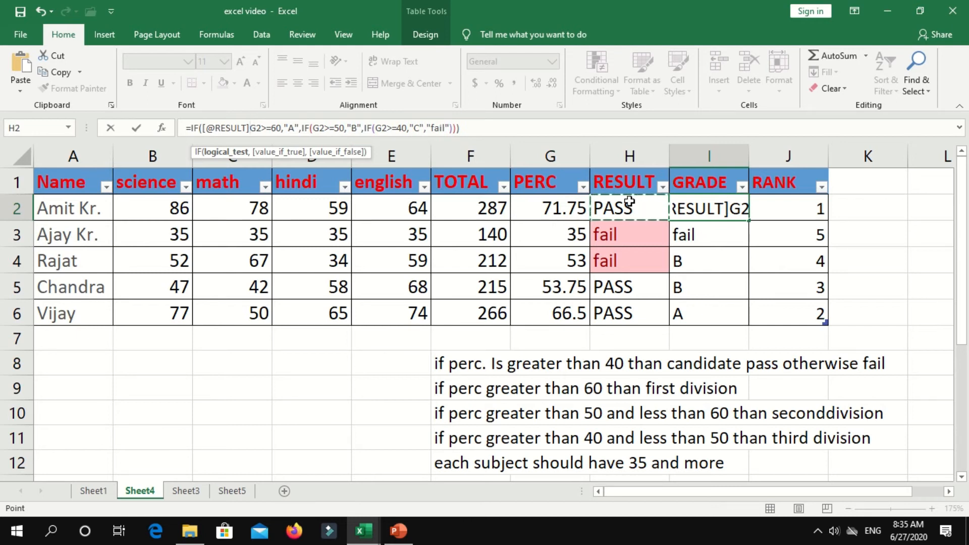
key("BackSpace")
key("BackSpace")
key("BackSpace")
key("BackSpace")
key("BackSpace")
key("BackSpace")
key("BackSpace")
key("BackSpace")
key("BackSpace")
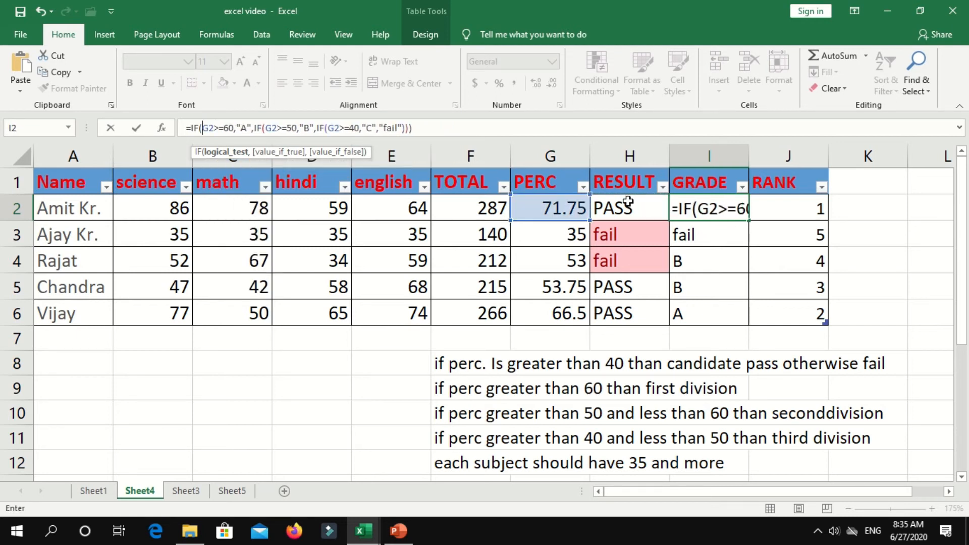
left_click(485, 127)
key("Return")
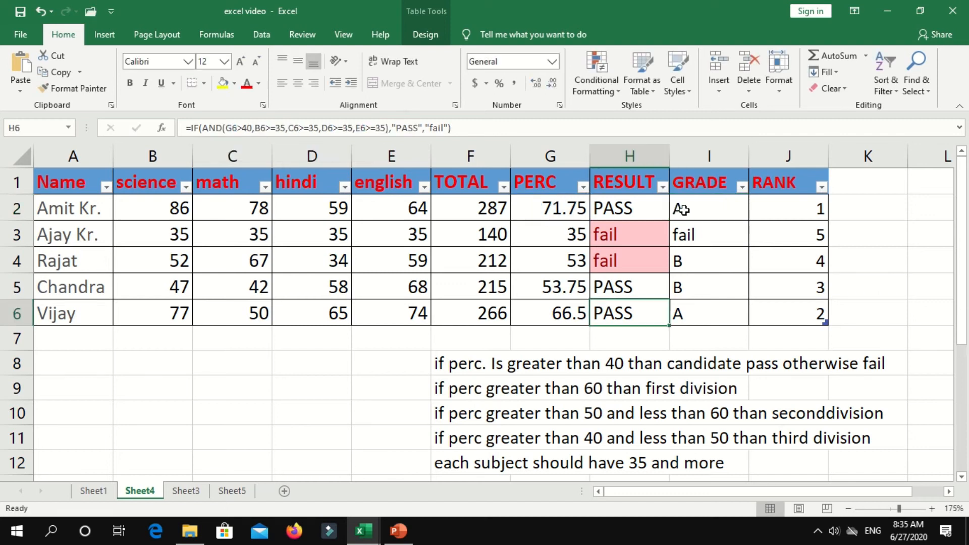
Step: Insert h2="fail","fail", before the G2>=60 condition in the GRADE formula in I2
left_click(694, 208)
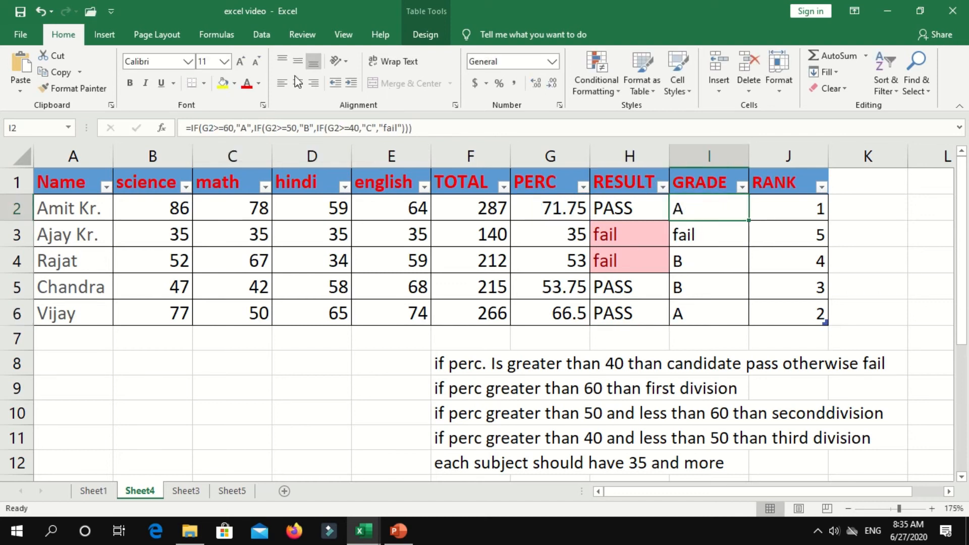
left_click(201, 127)
type("h")
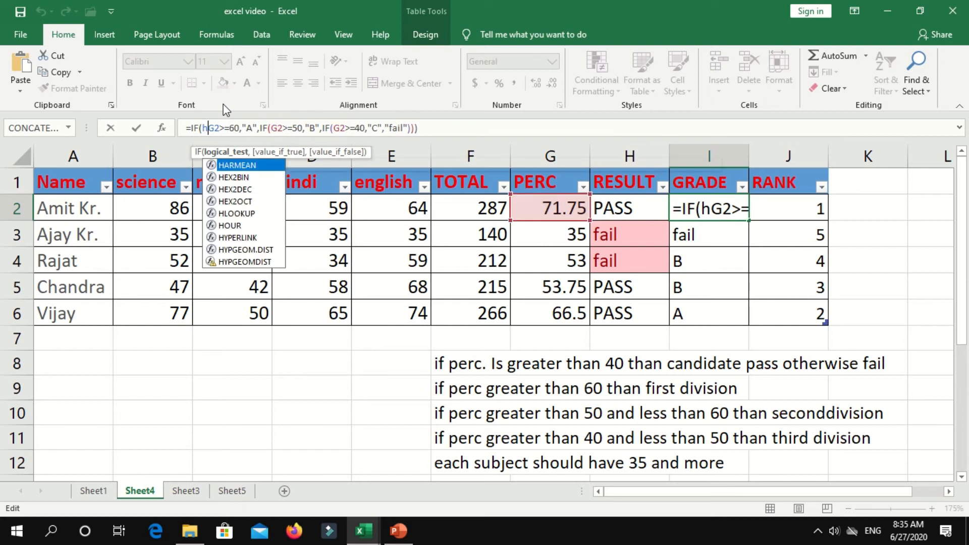
type("2")
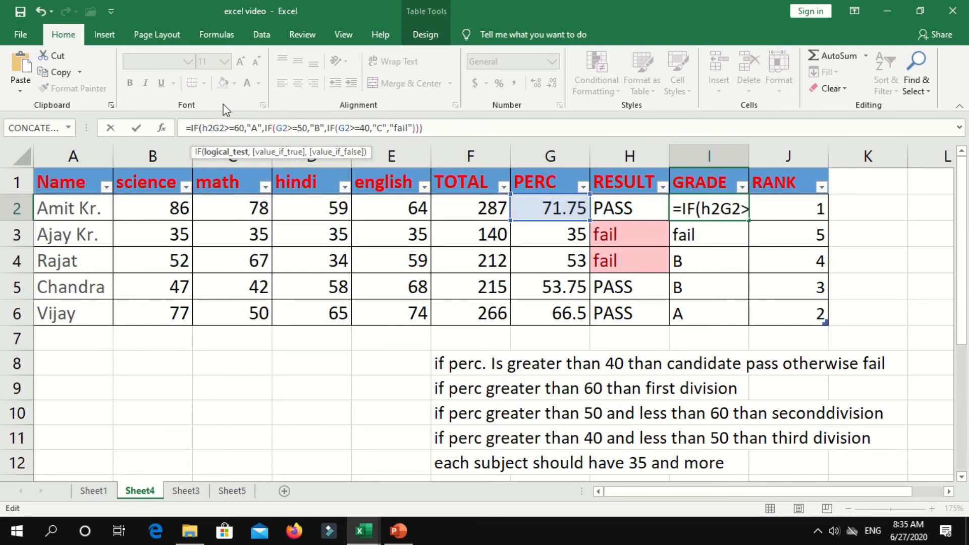
type("=")
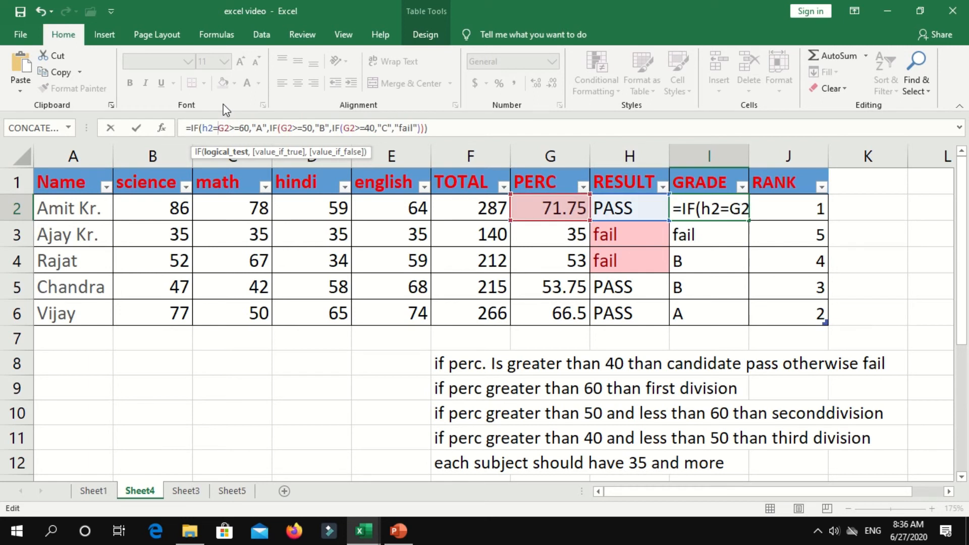
type("\"fail\"")
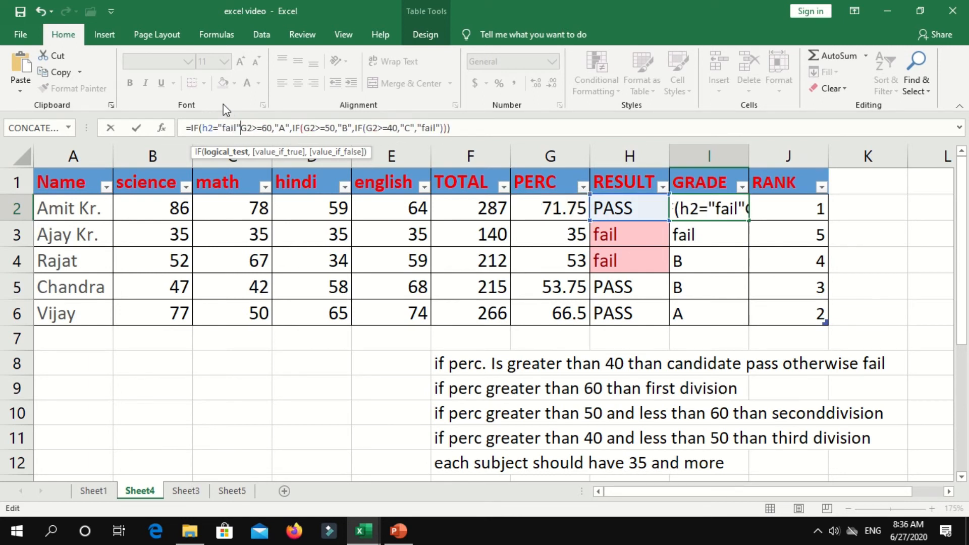
type(",")
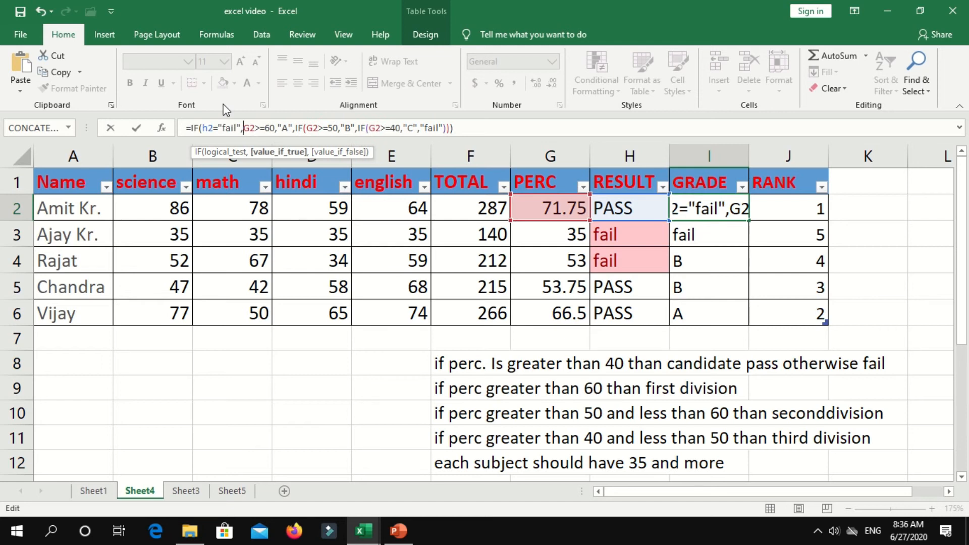
type("fail")
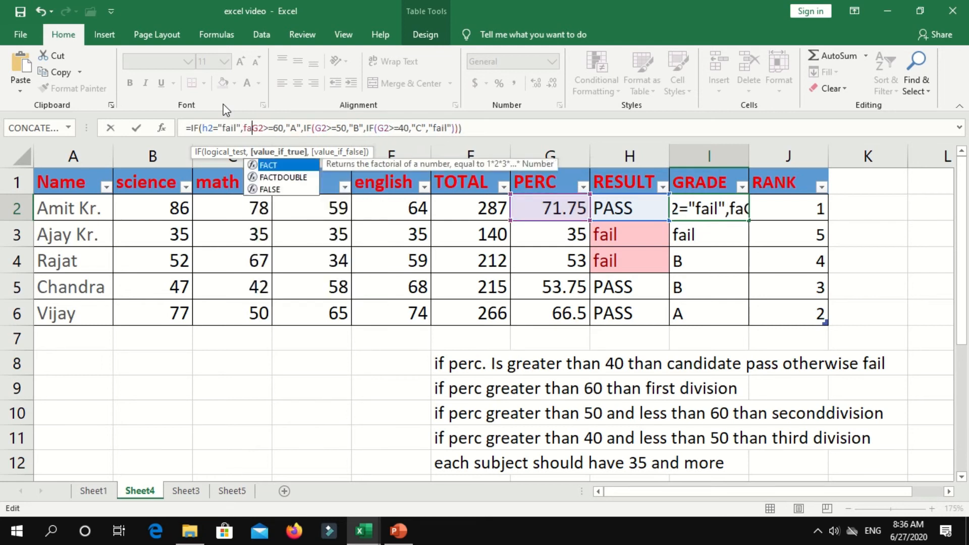
key("BackSpace")
key("BackSpace")
key("BackSpace")
key("BackSpace")
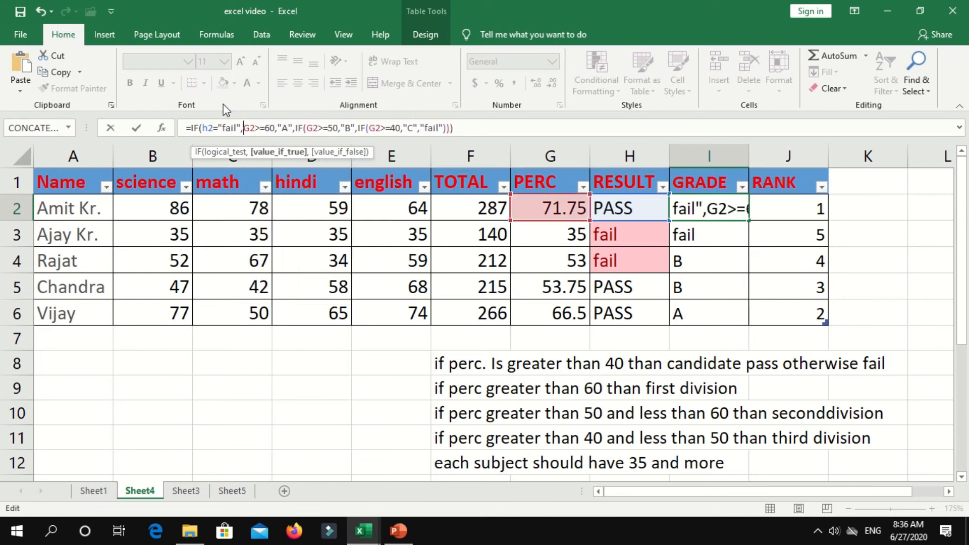
type("\"fail")
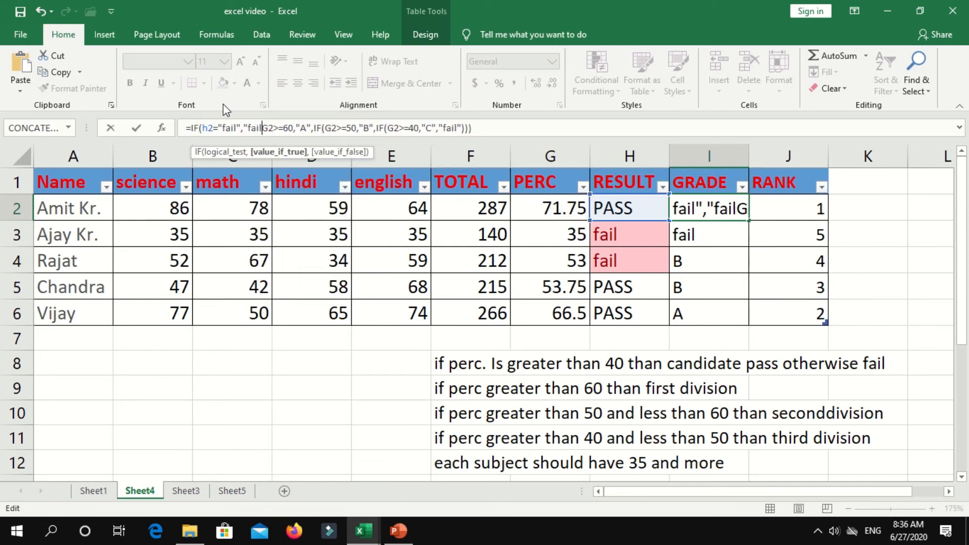
type("\",")
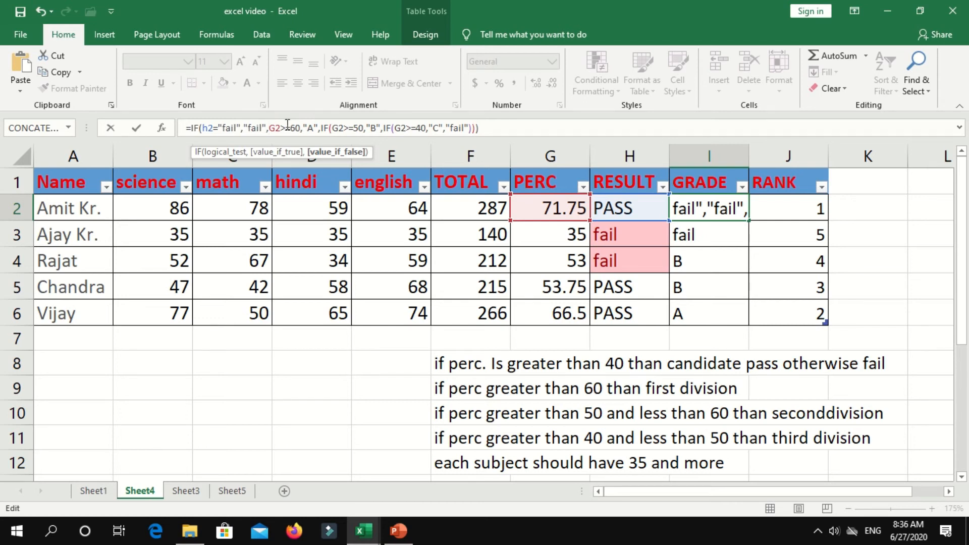
Step: Wrap the G2>=60 grade test in a nested if( as the value-if-false part of the I2 formula
type("(if")
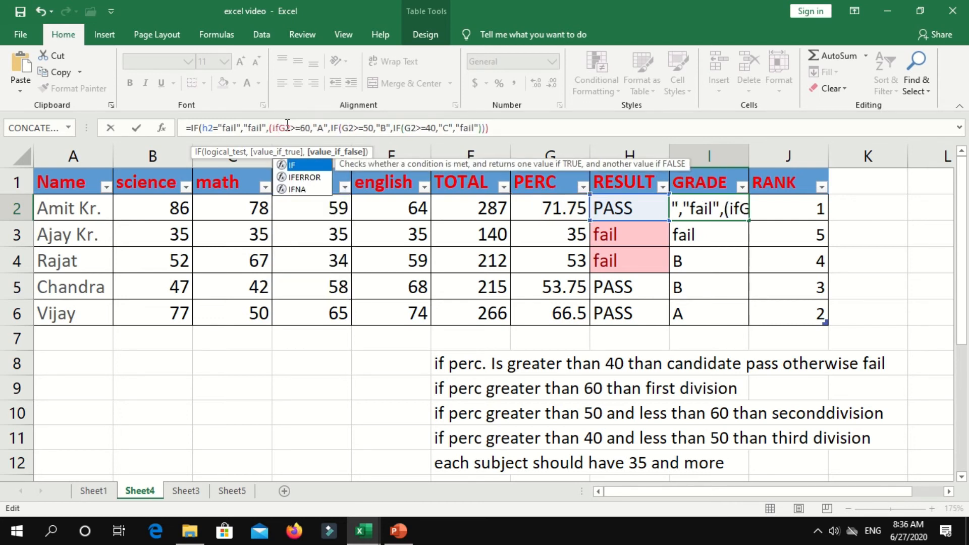
type(",")
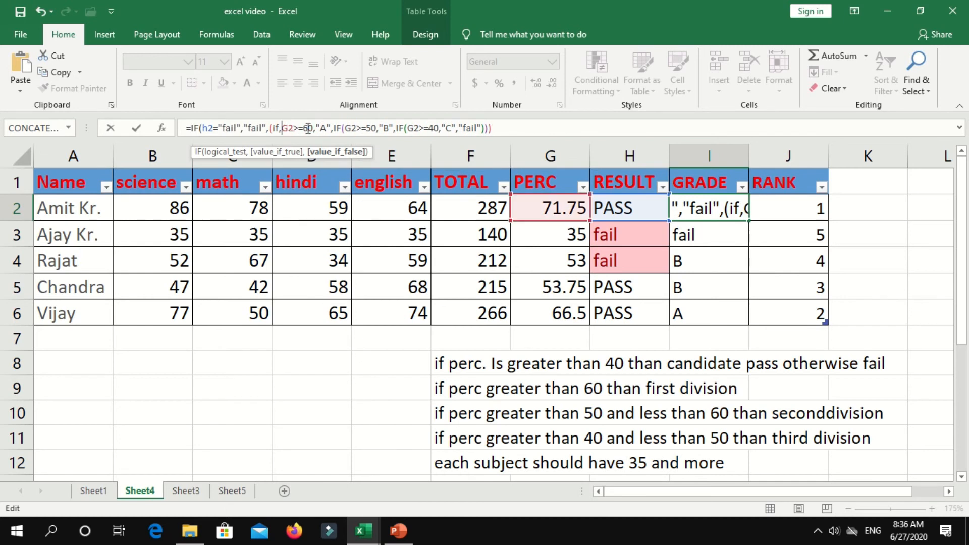
key("BackSpace")
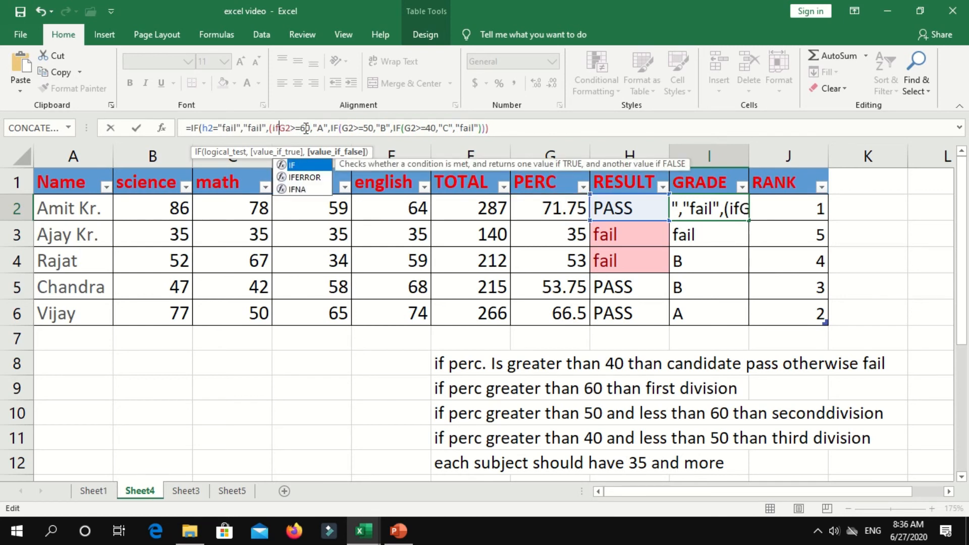
type("(")
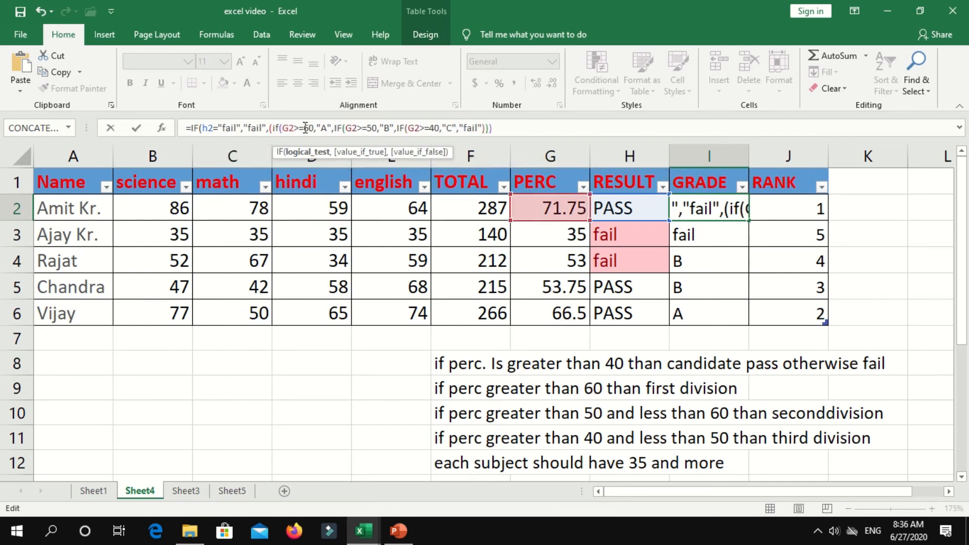
left_click(273, 128)
key("BackSpace")
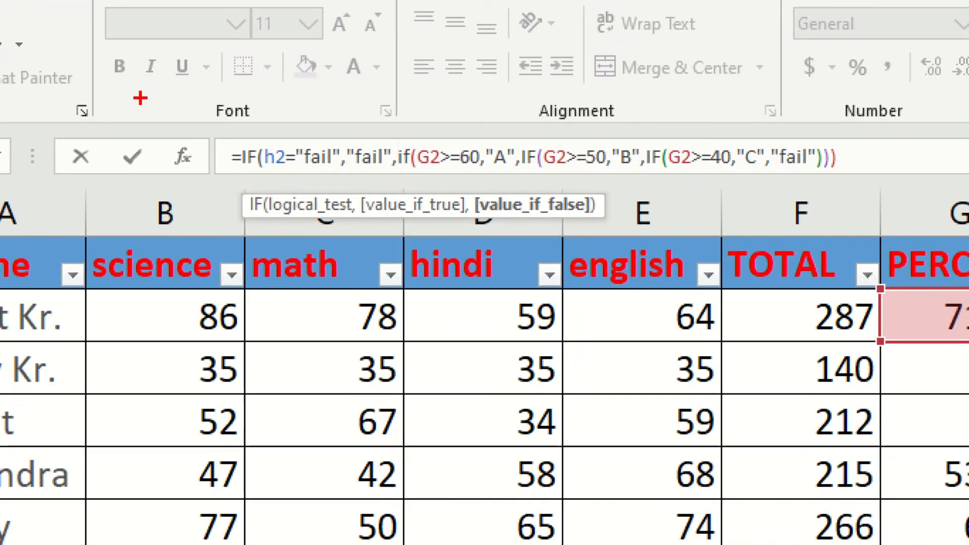
left_click_drag(198, 125, 251, 134)
mouse_move(359, 171)
left_mouse_down()
mouse_move(334, 172)
mouse_move(394, 172)
left_mouse_up()
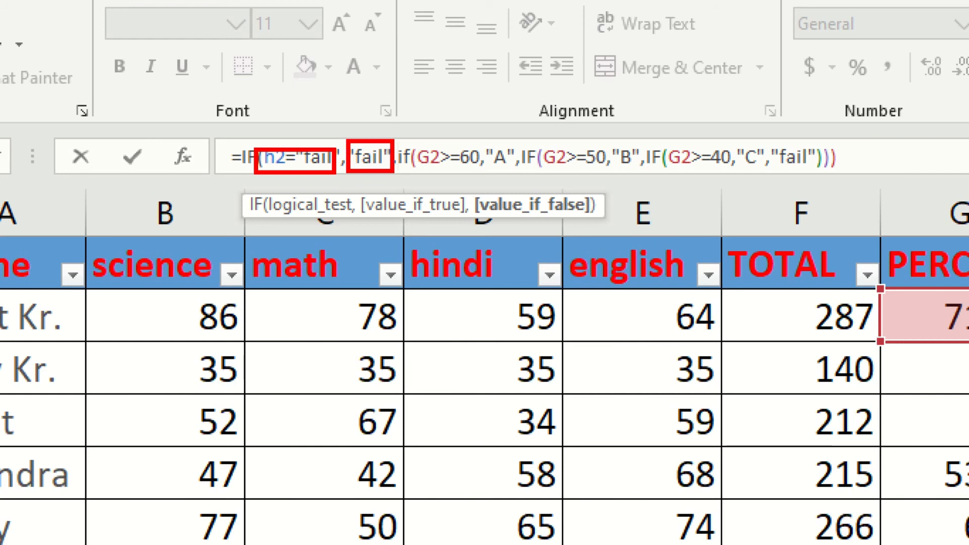
mouse_move(407, 140)
left_mouse_down()
mouse_move(461, 178)
mouse_move(487, 179)
left_mouse_up()
left_click_drag(554, 150, 610, 165)
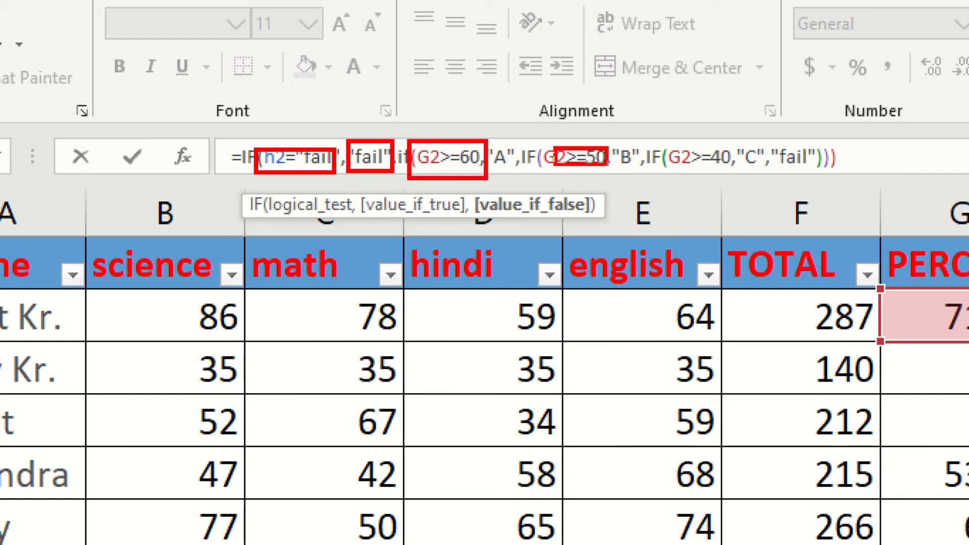
left_click_drag(669, 148, 727, 160)
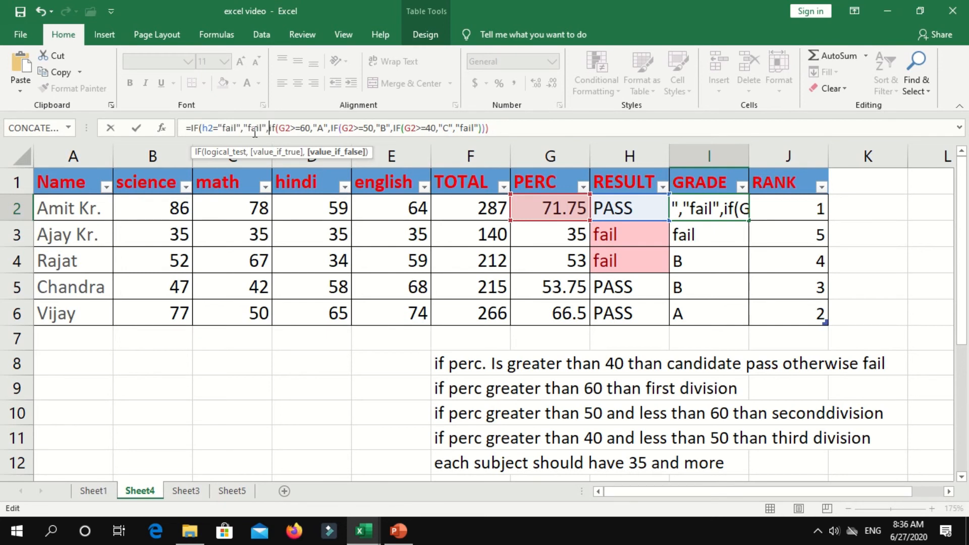
Step: Add the missing closing parenthesis at the end of the nested IF formula in I2 and commit it to the GRADE column
key("Right")
key("Right")
key("Right")
left_click(498, 128)
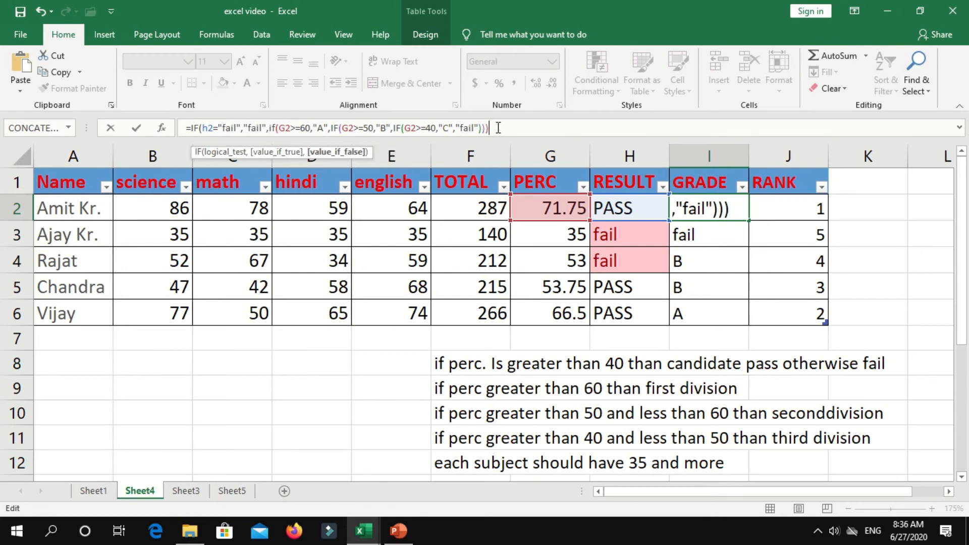
type(")")
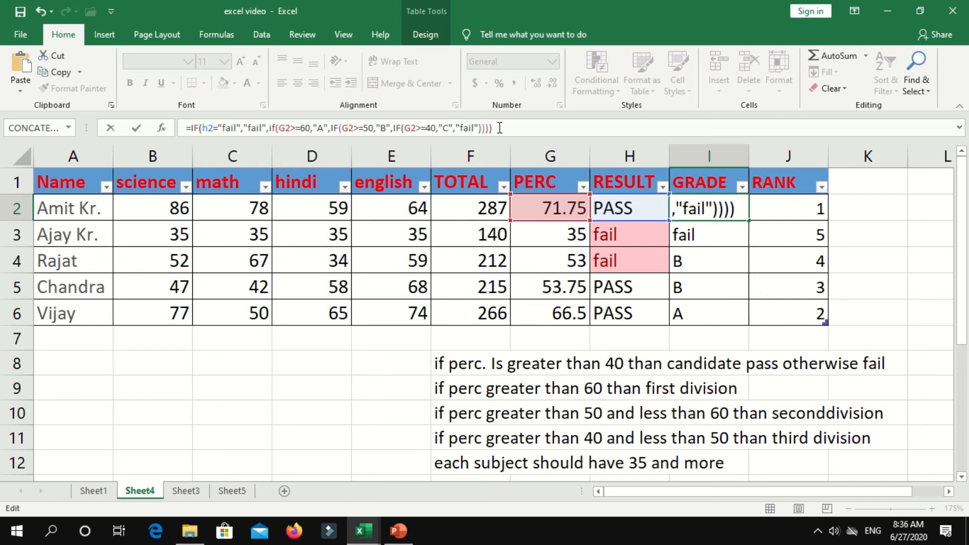
key("Return")
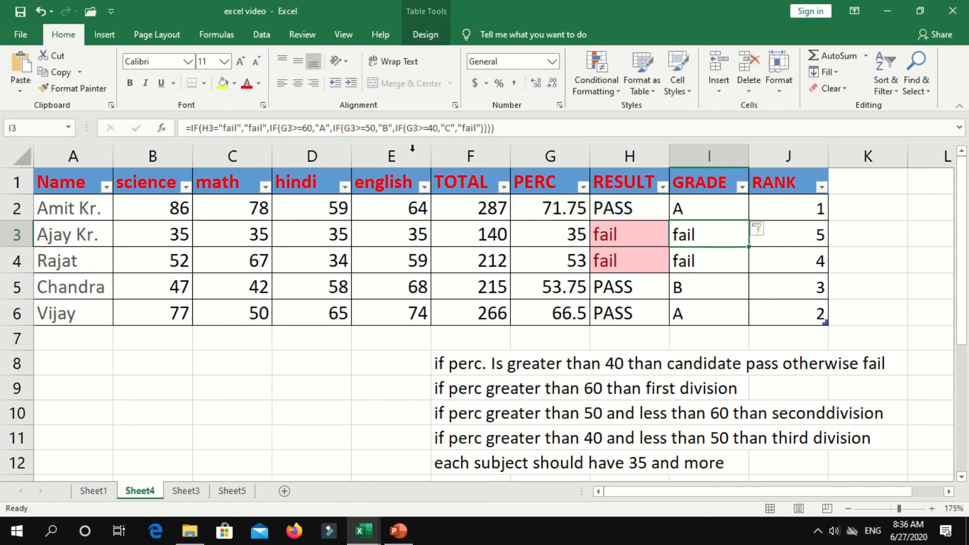
Step: Inspect the GRADE formula in I2, the RANK formula in J2 and the RESULT formulas in H3 and H4
left_click(729, 202)
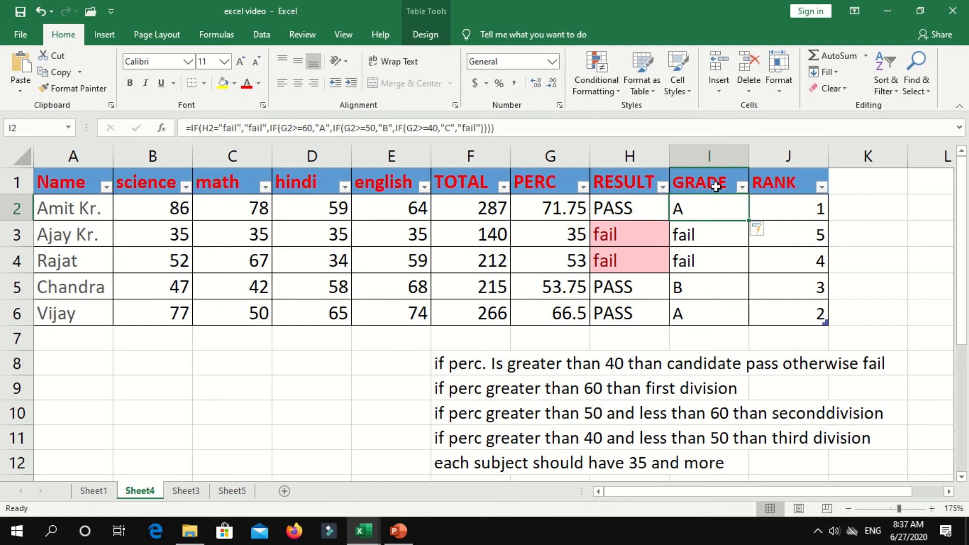
left_click(779, 207)
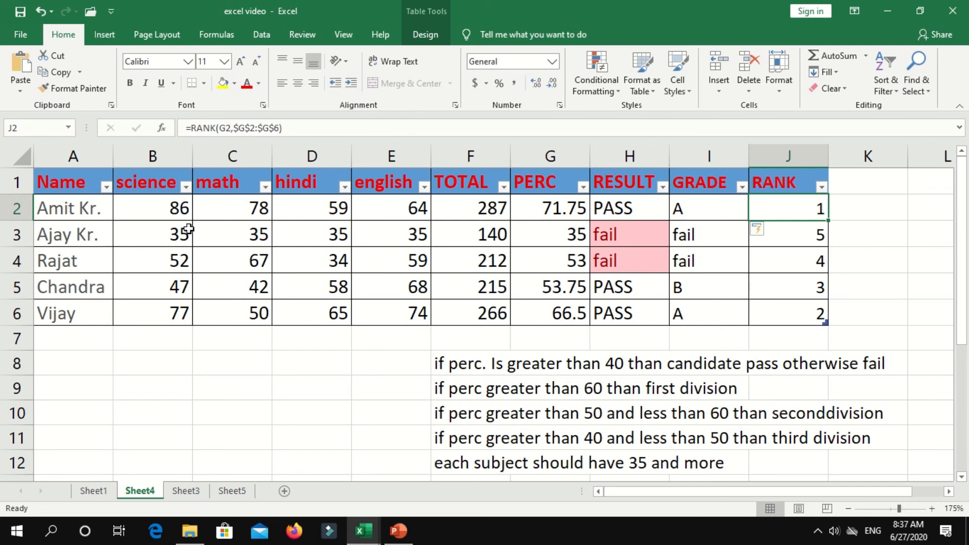
left_click(643, 229)
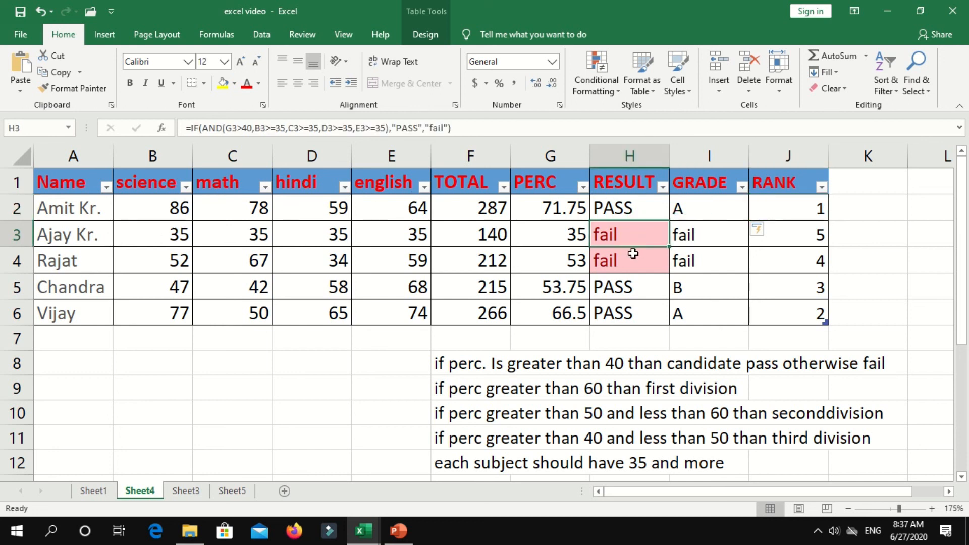
left_click(631, 248)
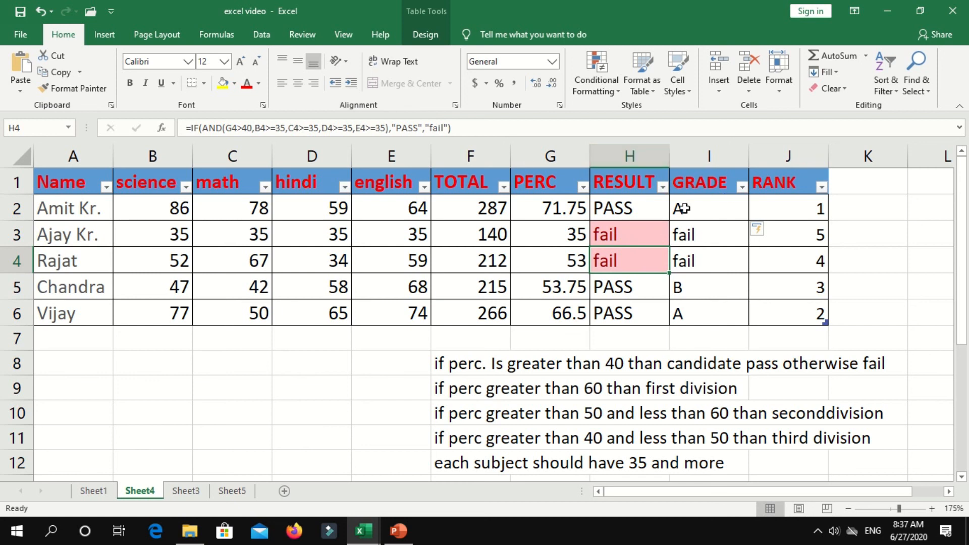
left_click(680, 91)
left_click(679, 89)
left_click(117, 34)
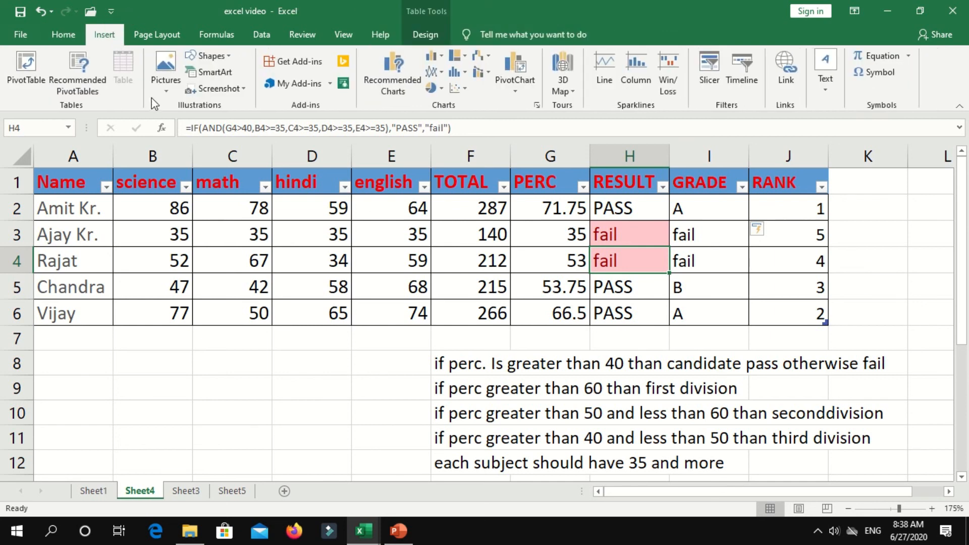